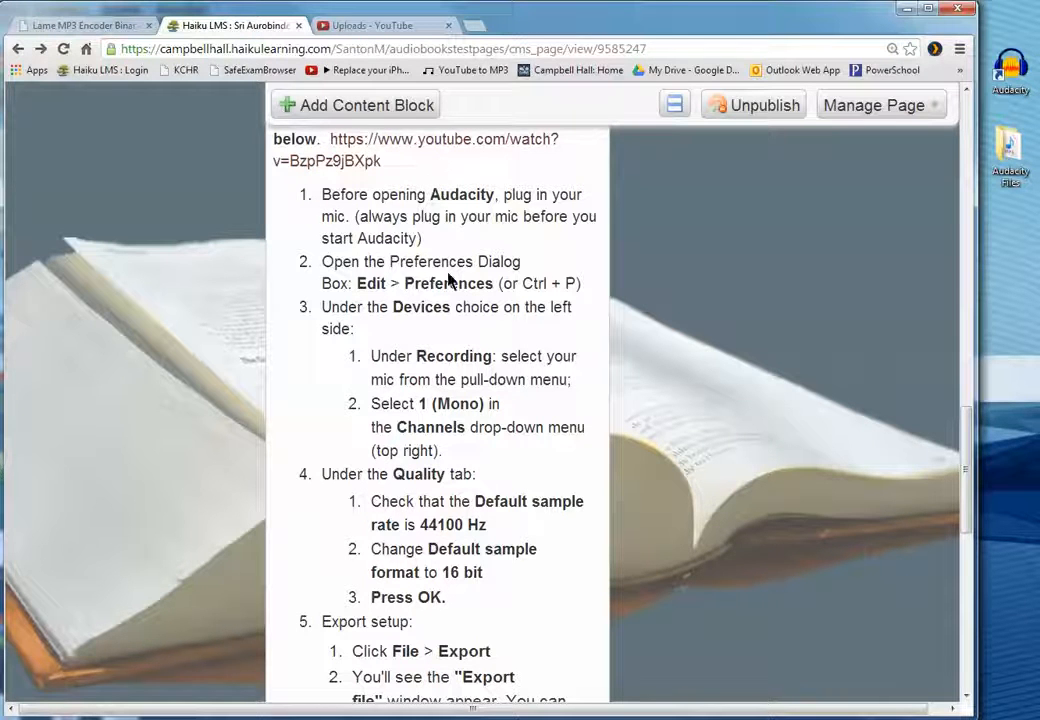
Read through the Audacity microphone, quality and export setup instructions on the web page
scroll(448, 278, down, 1)
scroll(448, 273, down, 3)
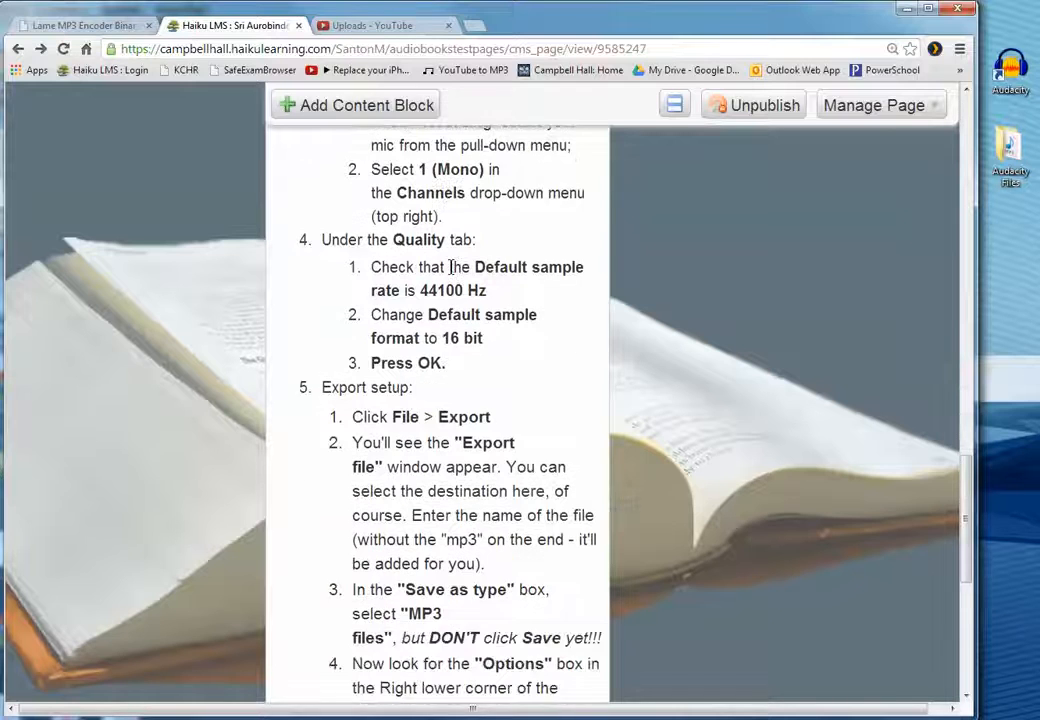
scroll(452, 265, down, 1)
scroll(453, 268, up, 4)
scroll(453, 270, up, 1)
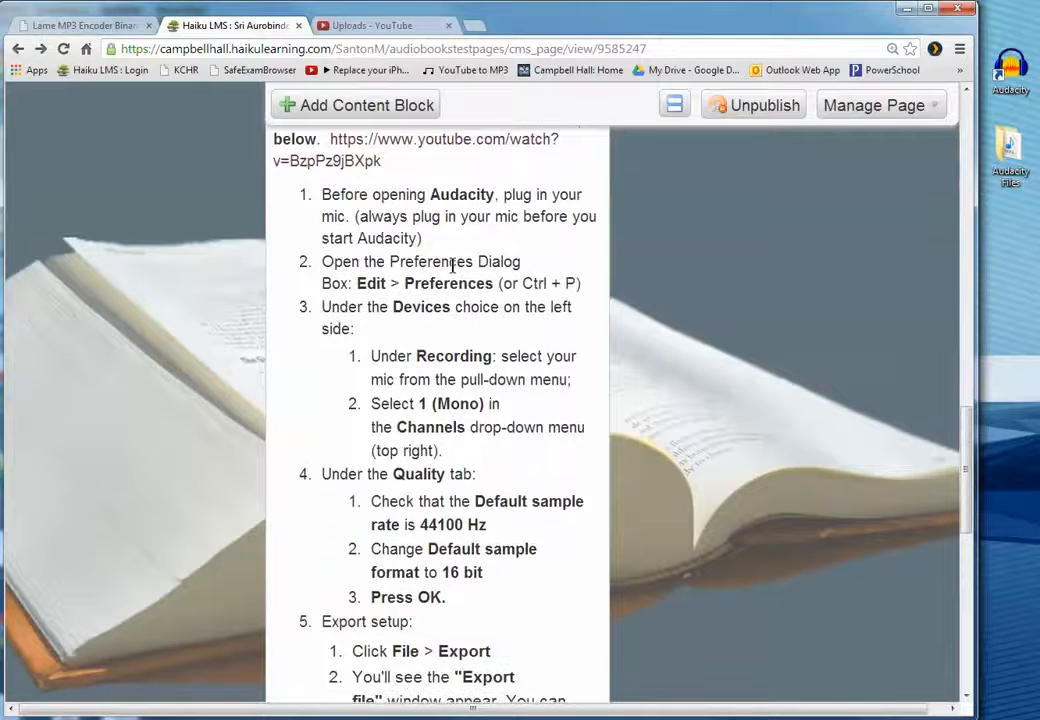
scroll(432, 186, down, 1)
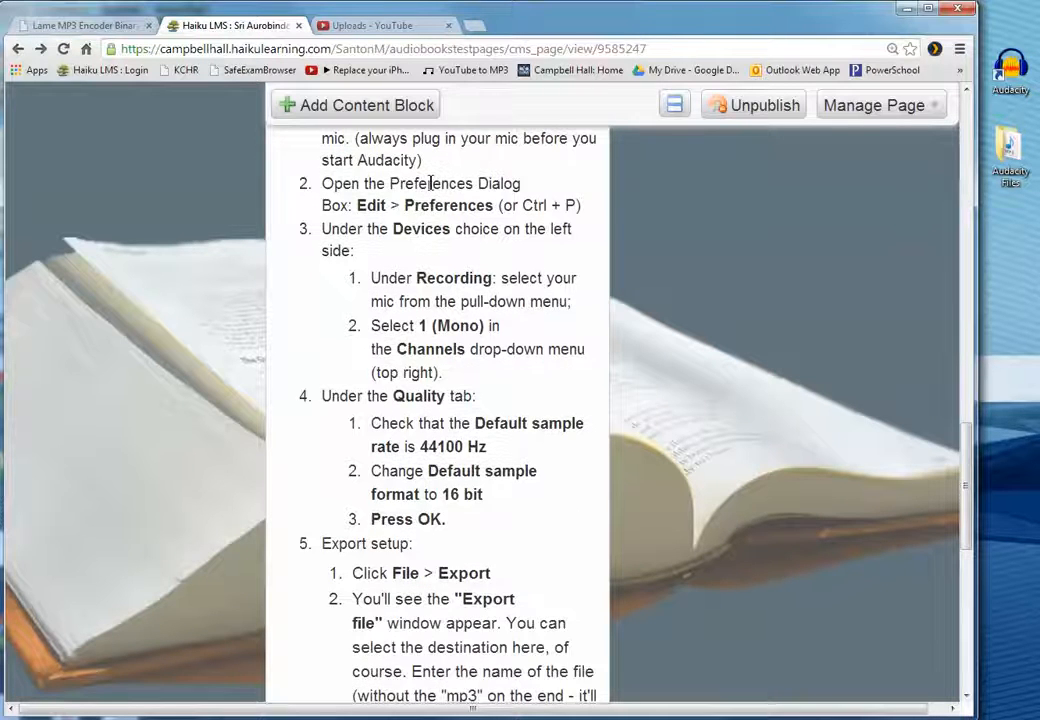
scroll(430, 184, up, 1)
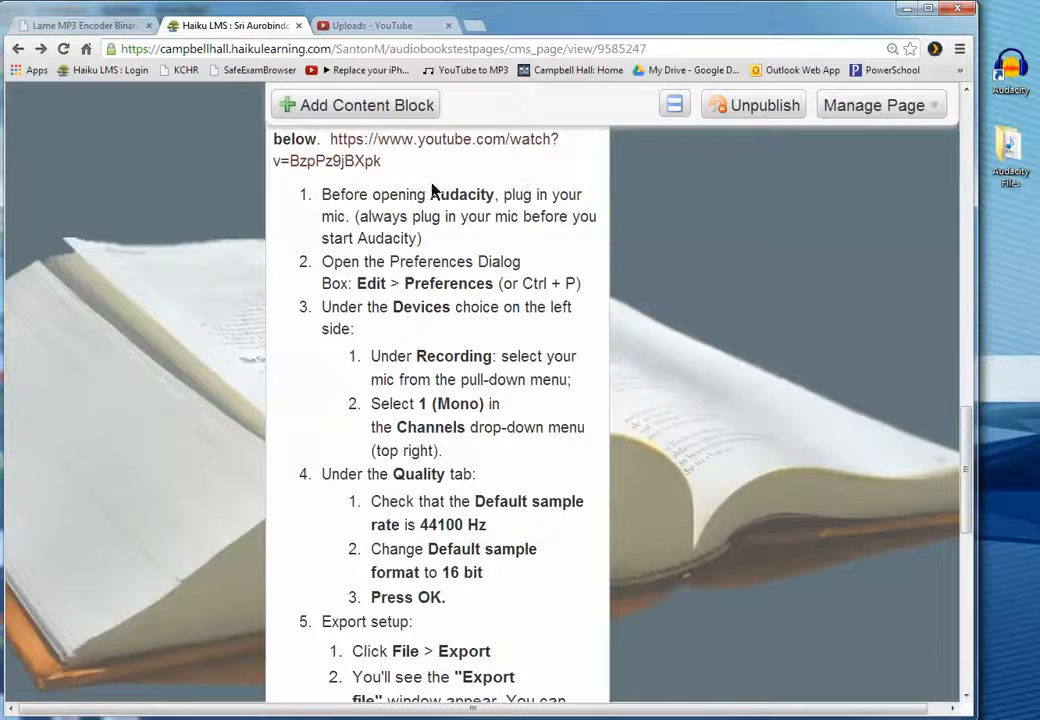
Launch Audacity, dismiss its welcome message and place its window beside the web page instructions
double_click(1010, 68)
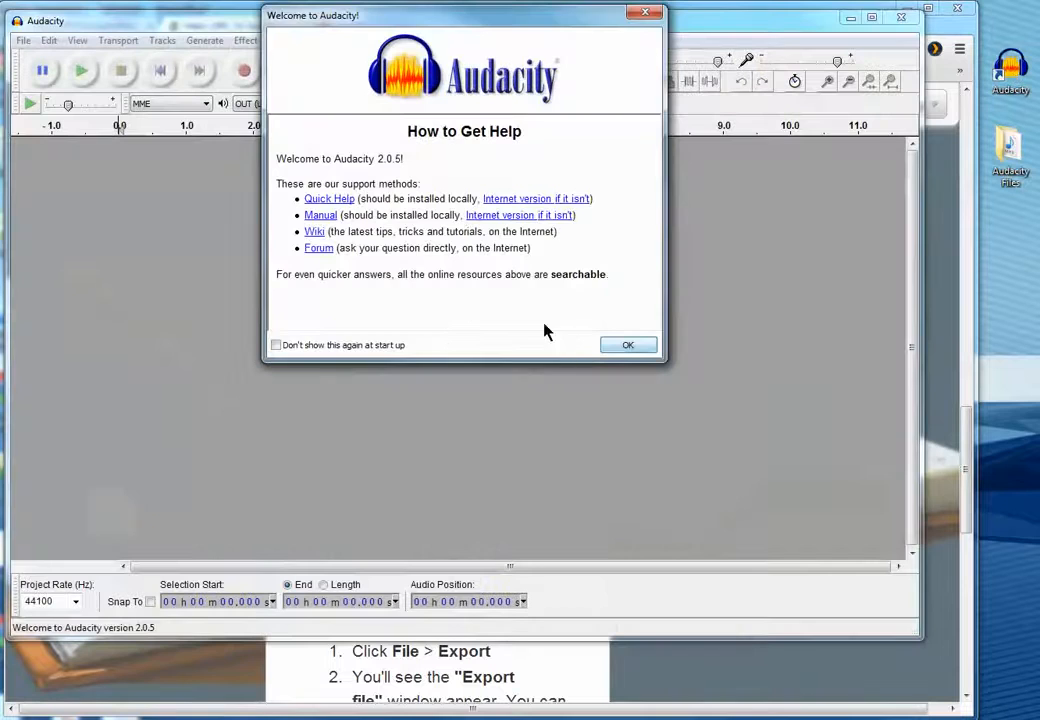
click(627, 346)
drag(311, 26, 915, 77)
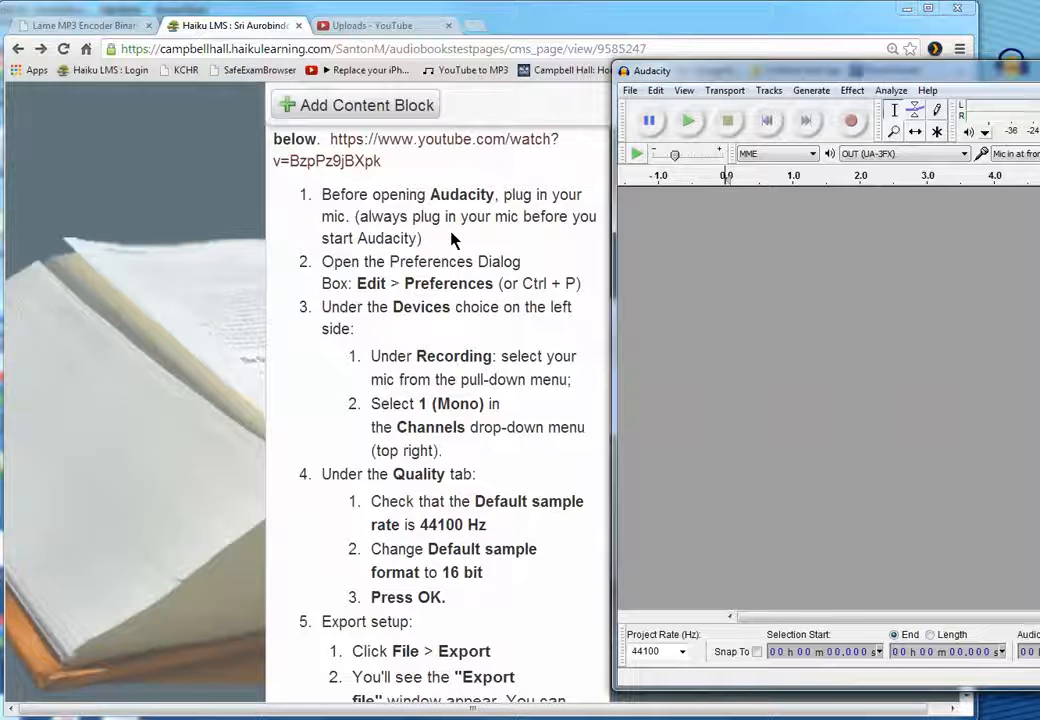
In the device preferences, set the recording device to Mic in at front panel (black) and the channels to 1 (Mono)
click(658, 91)
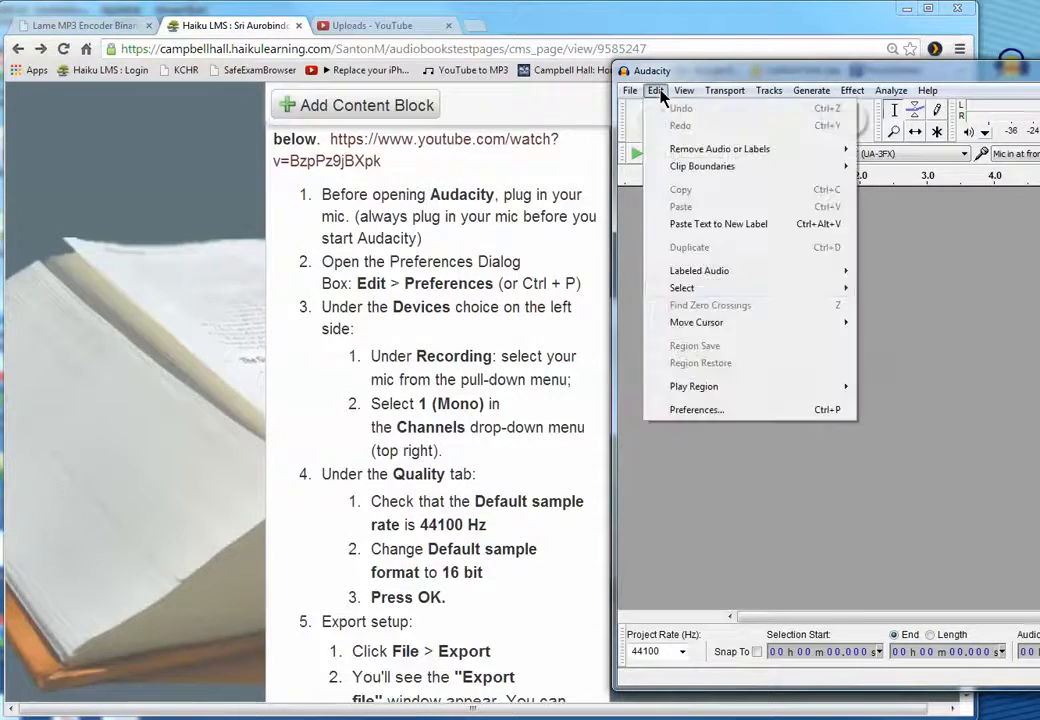
click(706, 418)
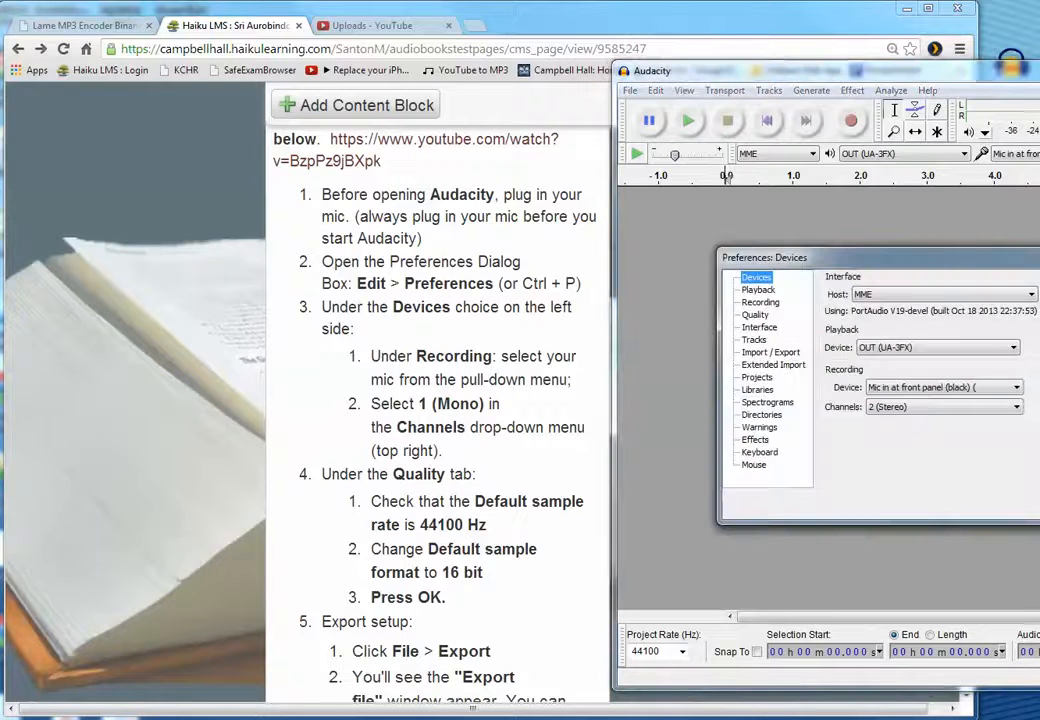
drag(1008, 263, 922, 263)
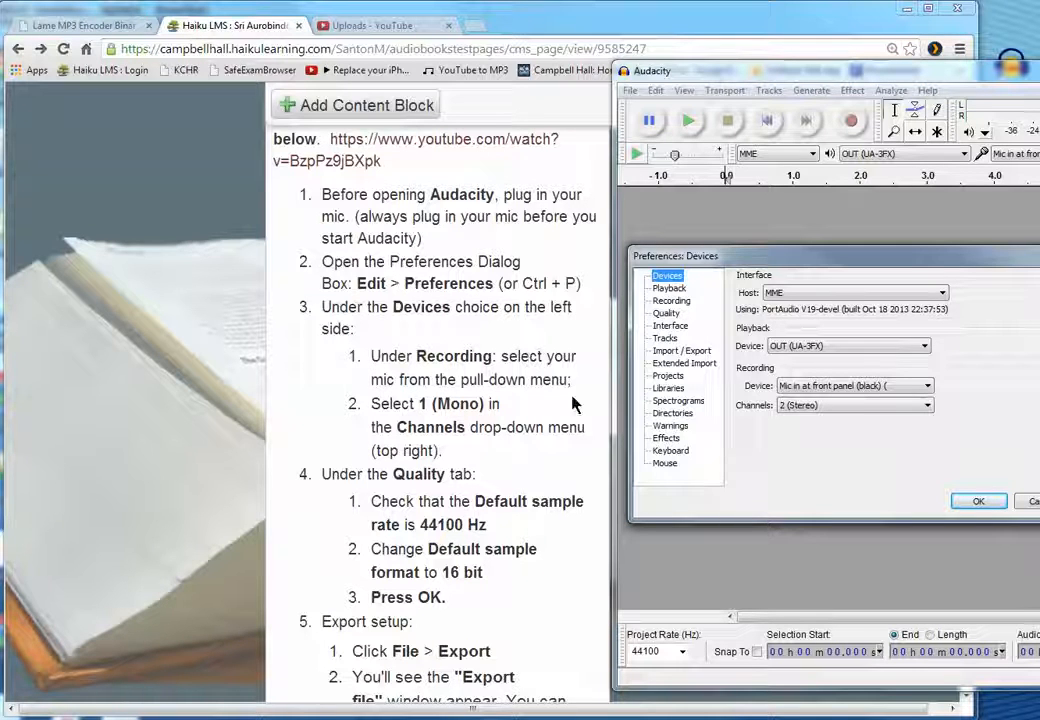
click(904, 390)
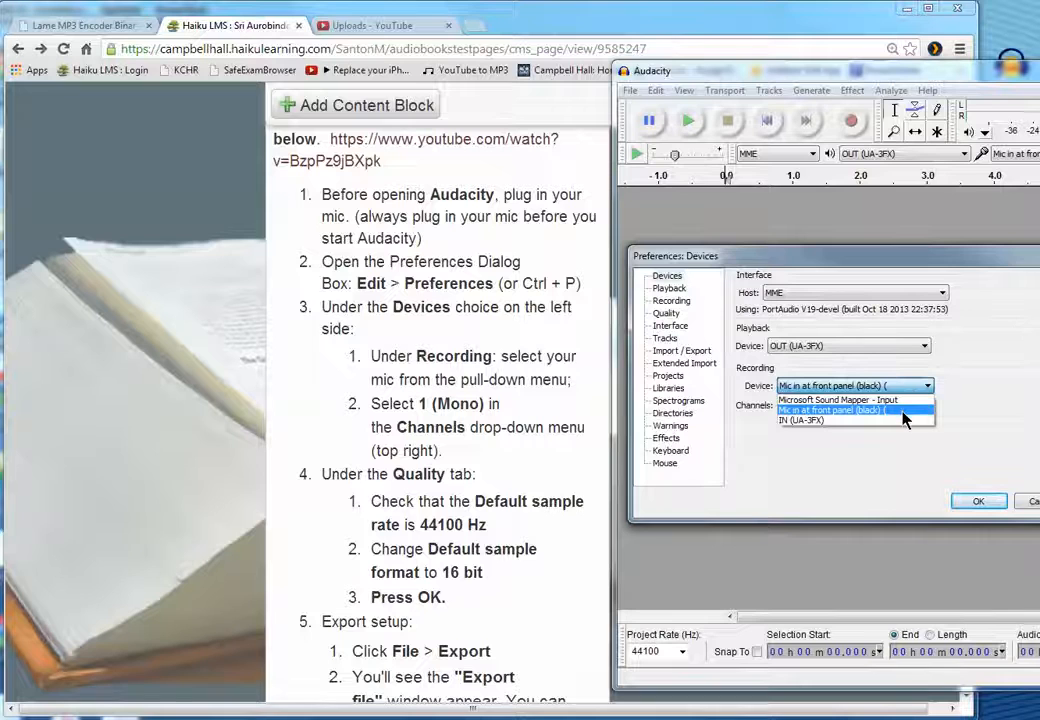
click(903, 411)
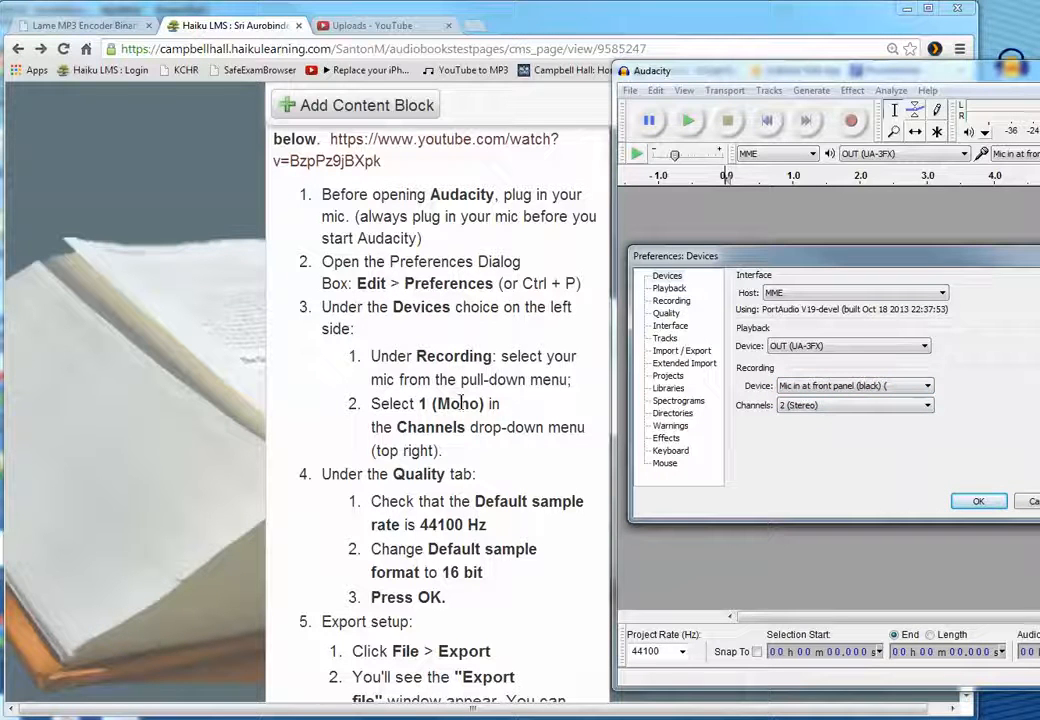
click(833, 405)
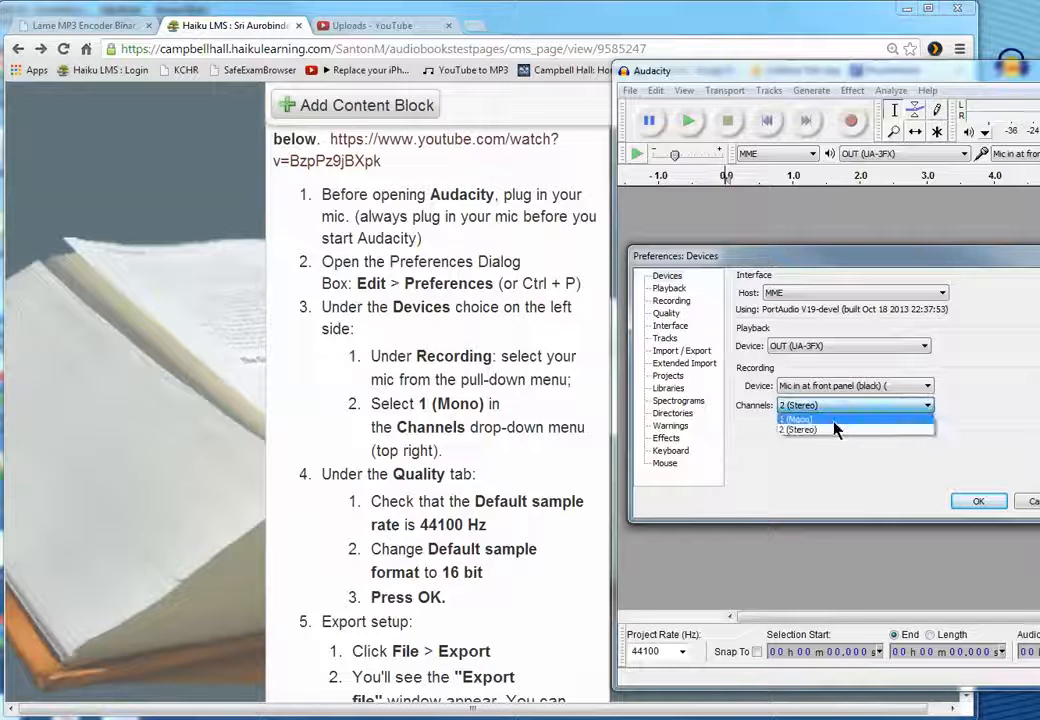
click(834, 419)
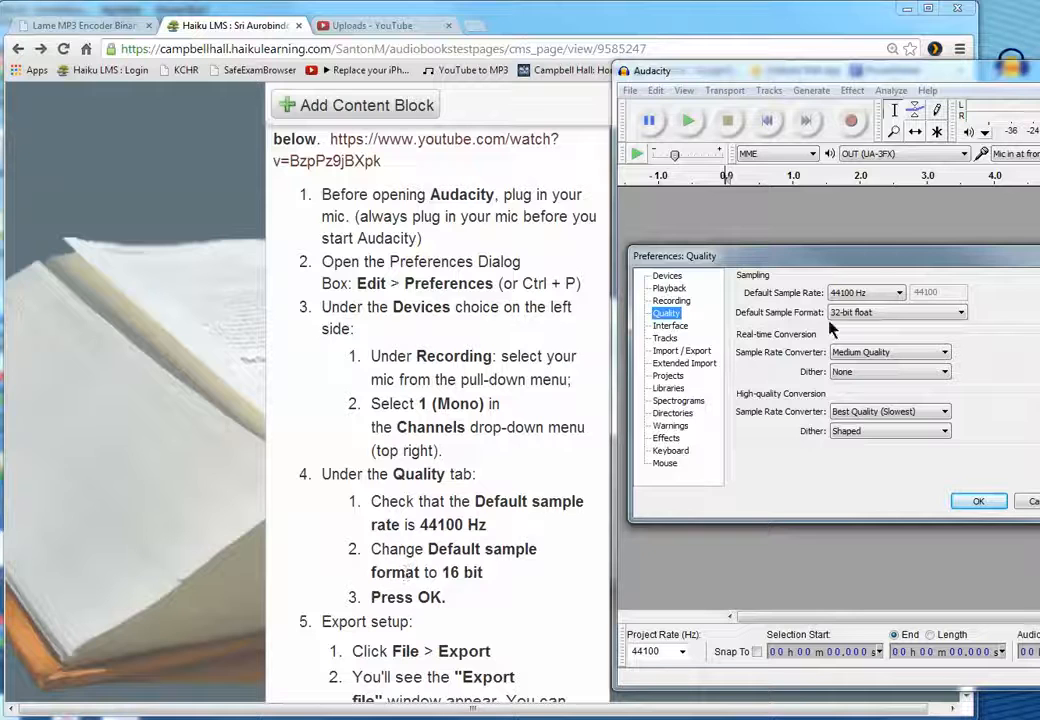
Set the default sample format to 16-bit in the quality preferences and apply the preferences
click(878, 313)
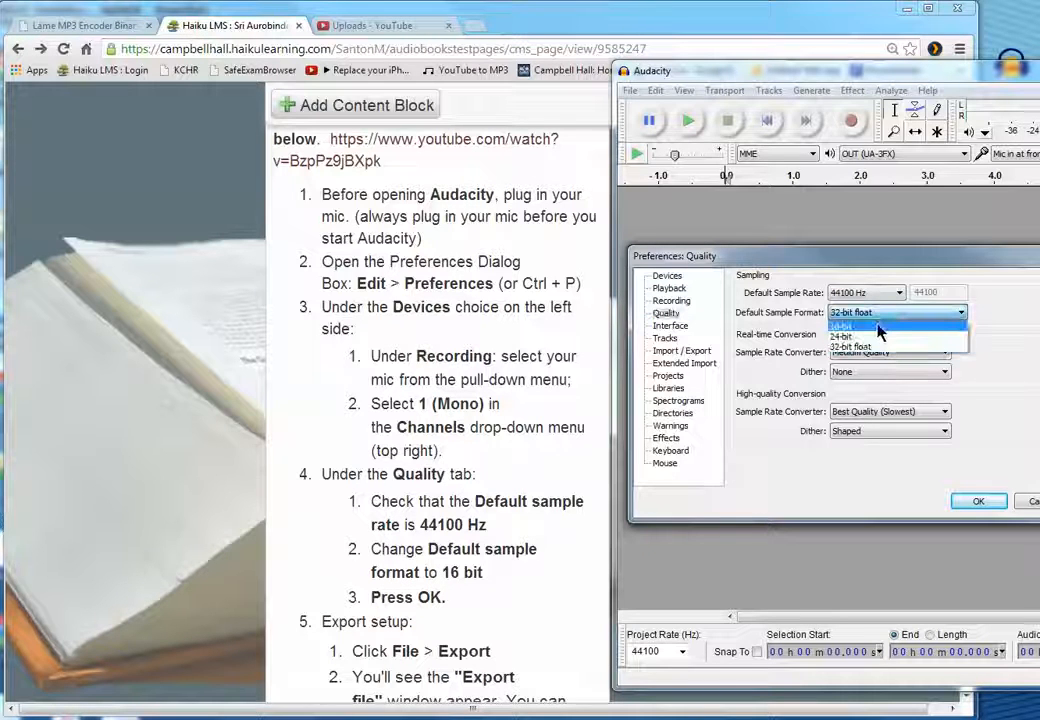
click(878, 328)
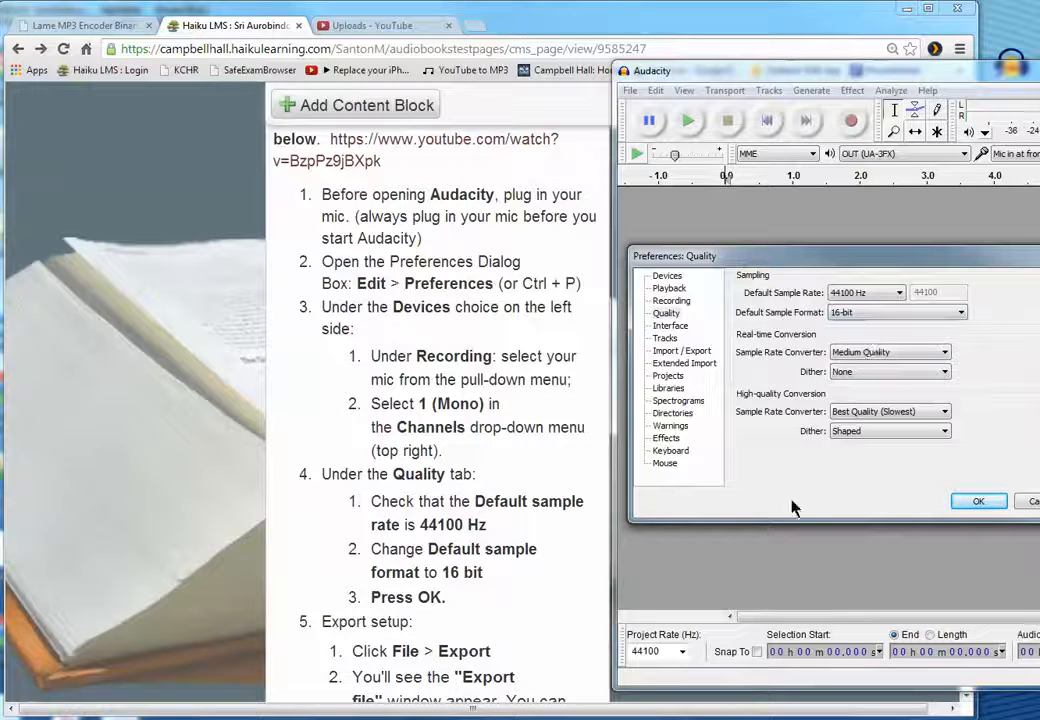
click(978, 503)
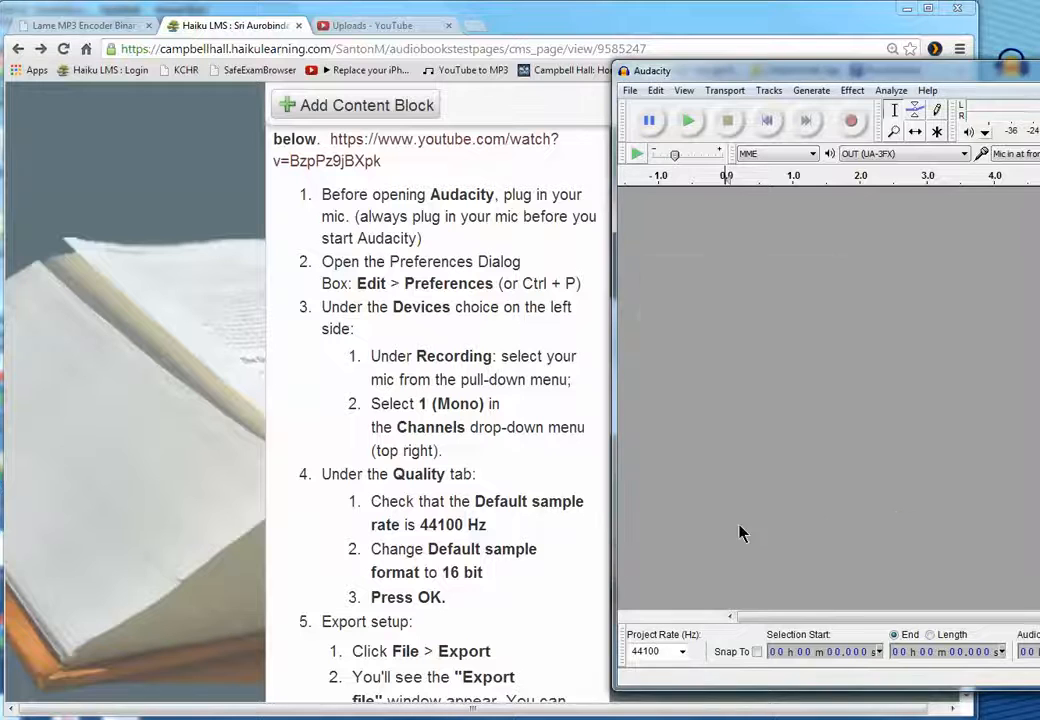
Read the export setup instructions on the web page and return to Audacity
click(508, 628)
scroll(508, 628, down, 3)
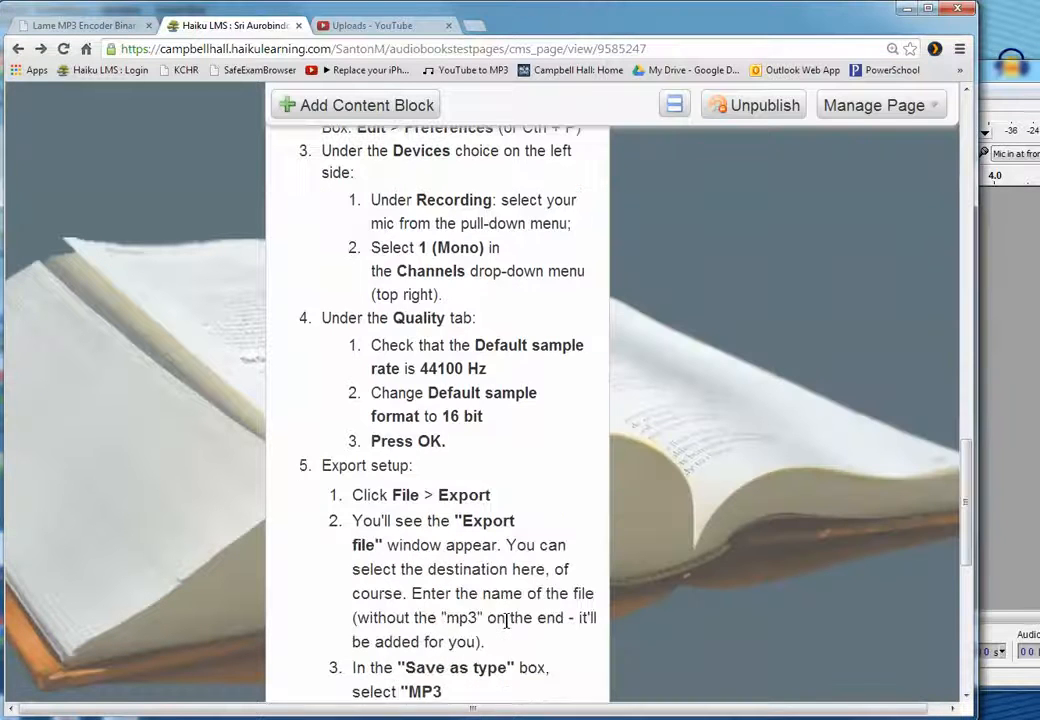
scroll(508, 628, down, 2)
scroll(508, 628, down, 3)
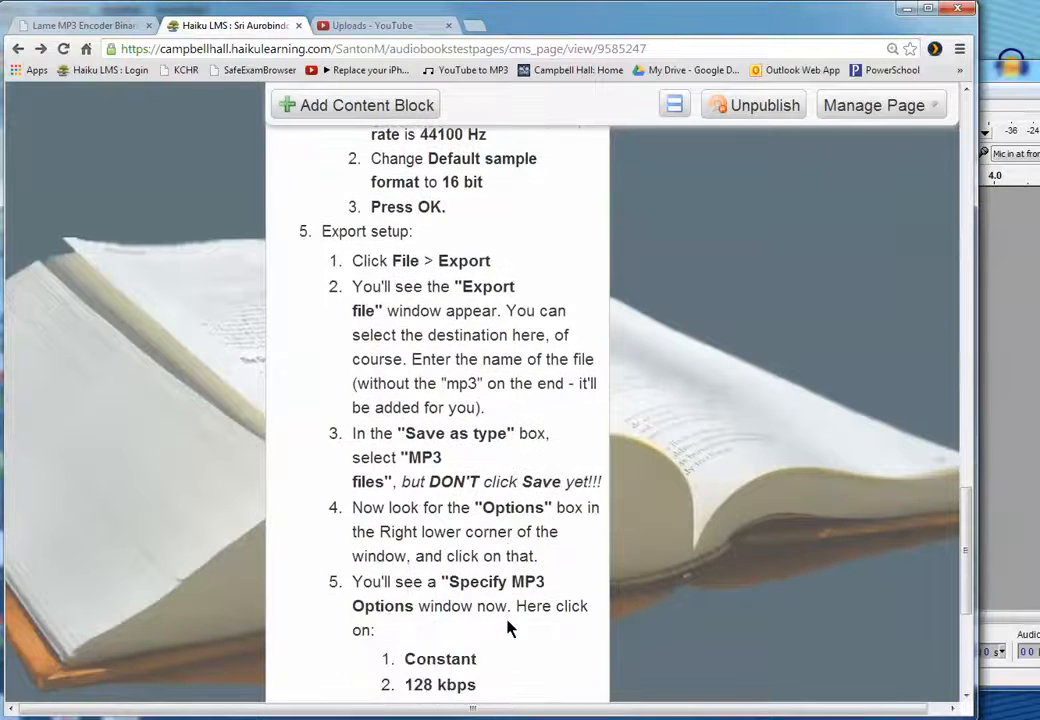
click(997, 402)
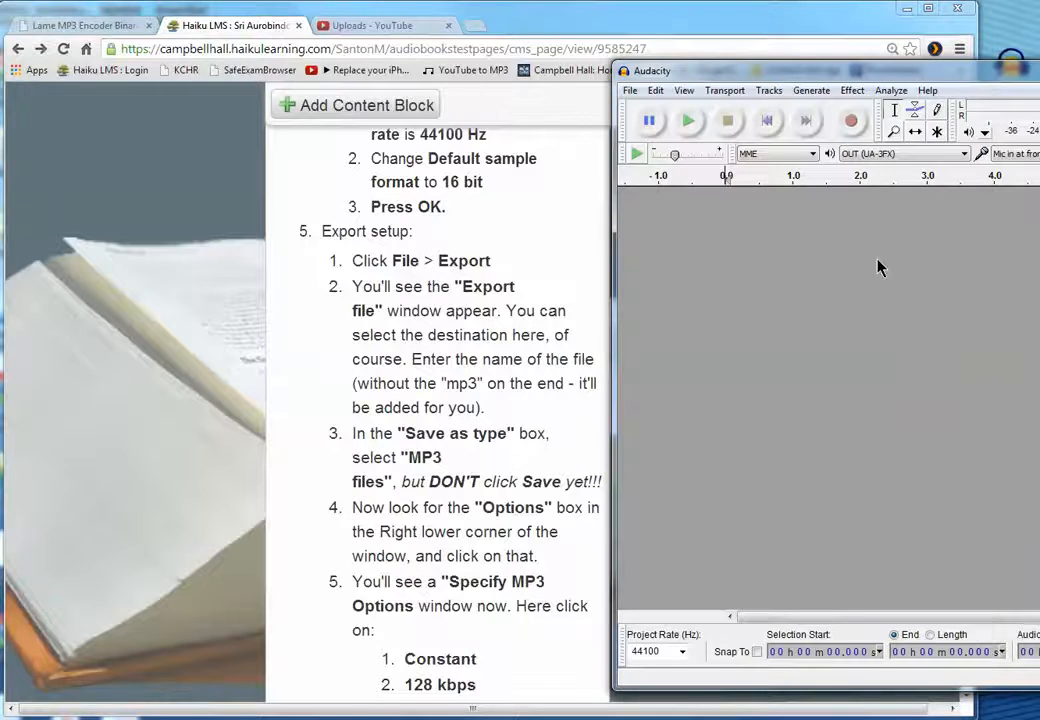
Record a short test clip from the microphone so there is audio to export
click(632, 92)
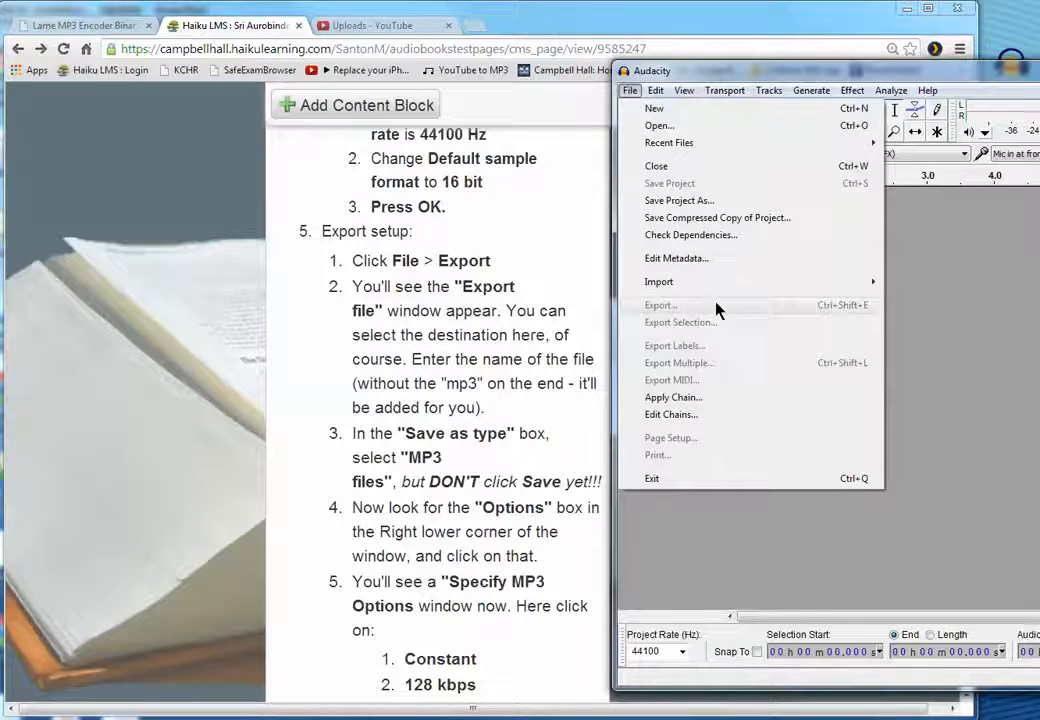
click(968, 315)
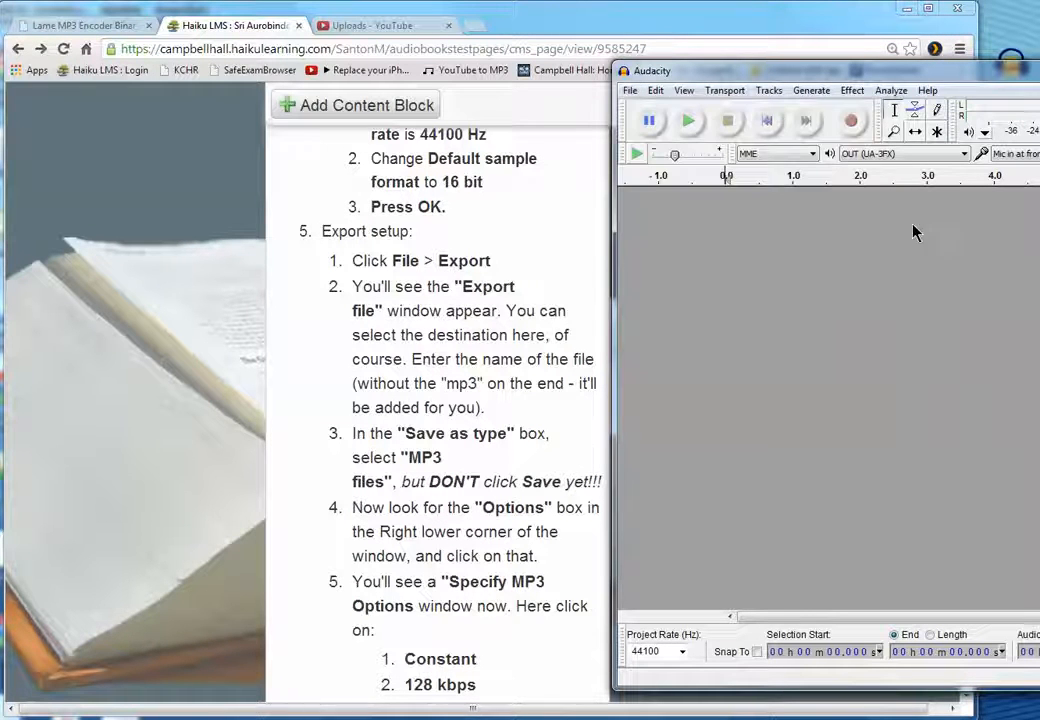
click(852, 122)
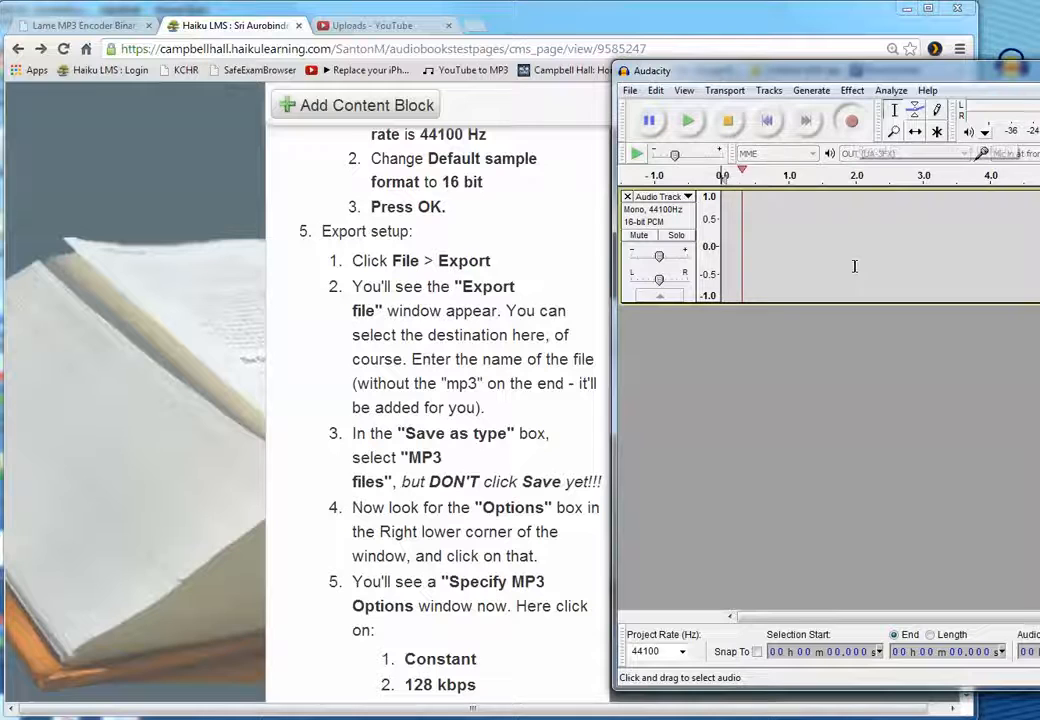
click(734, 122)
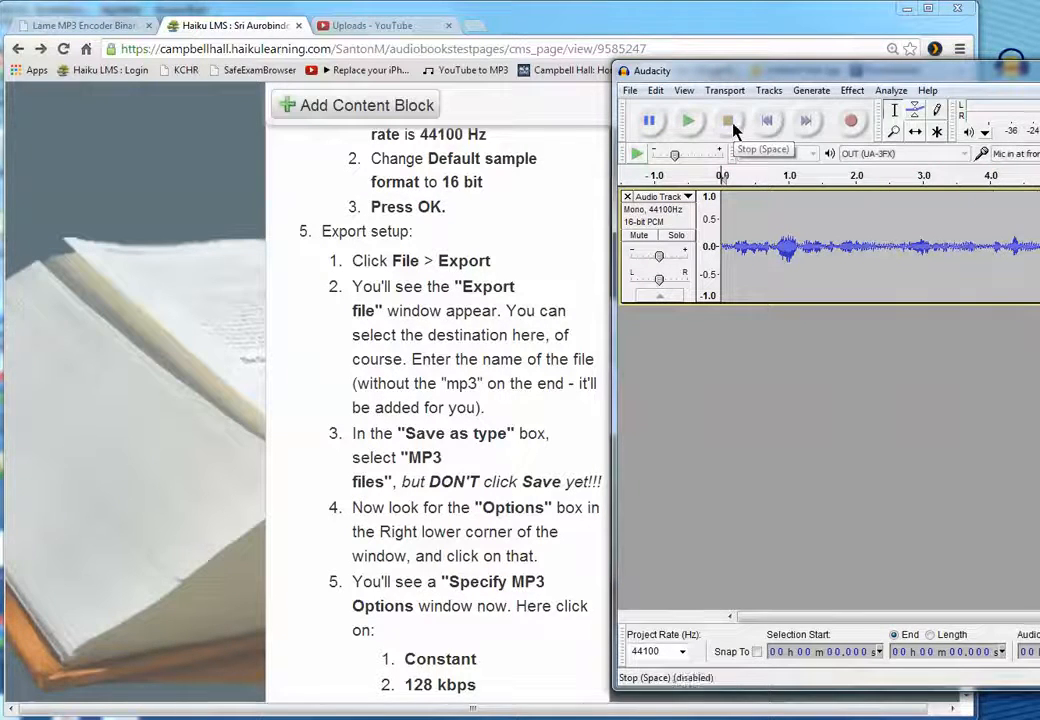
Start exporting the recording to the Audacity Files folder under the name test123, with MP3 Files as the file type
click(631, 91)
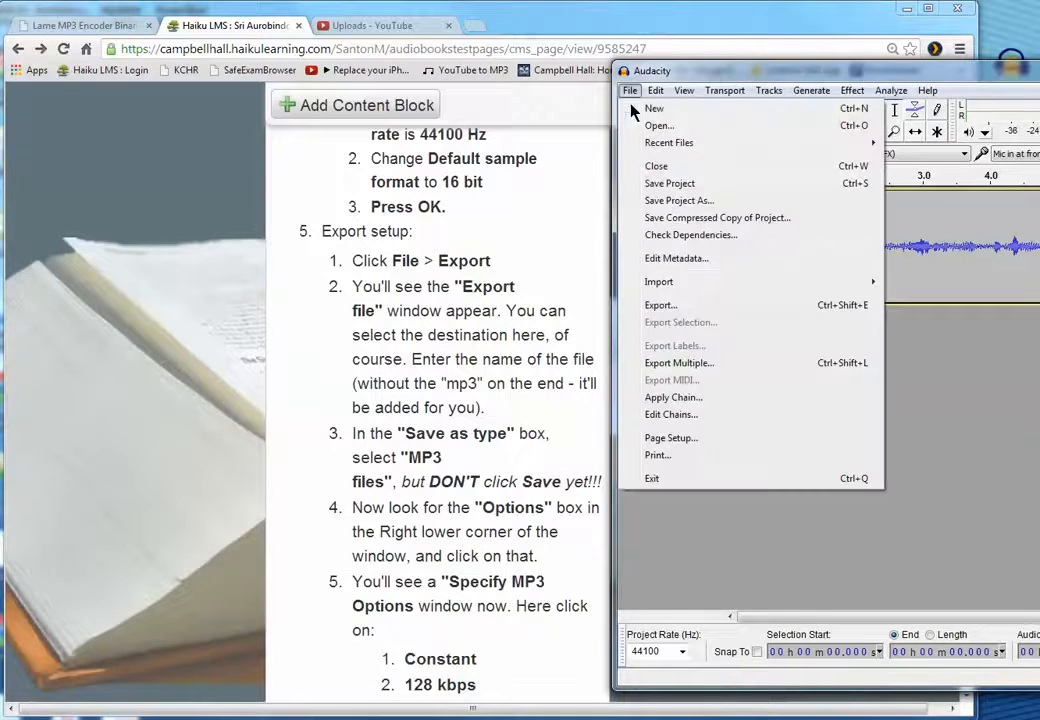
click(664, 305)
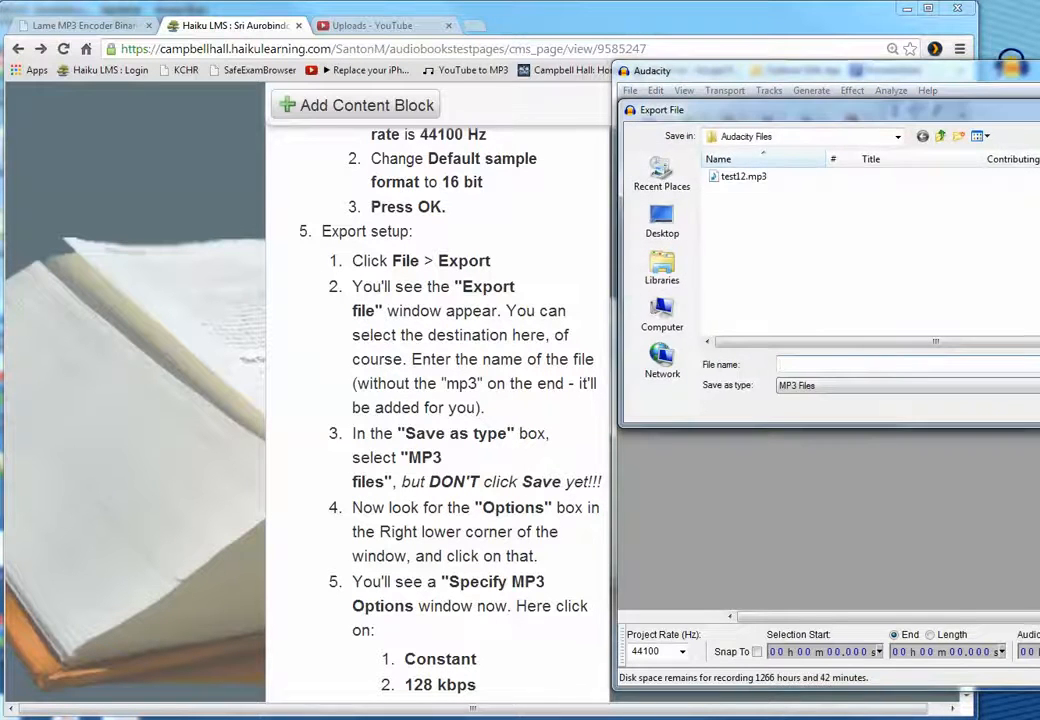
click(784, 389)
click(789, 365)
text(test1)
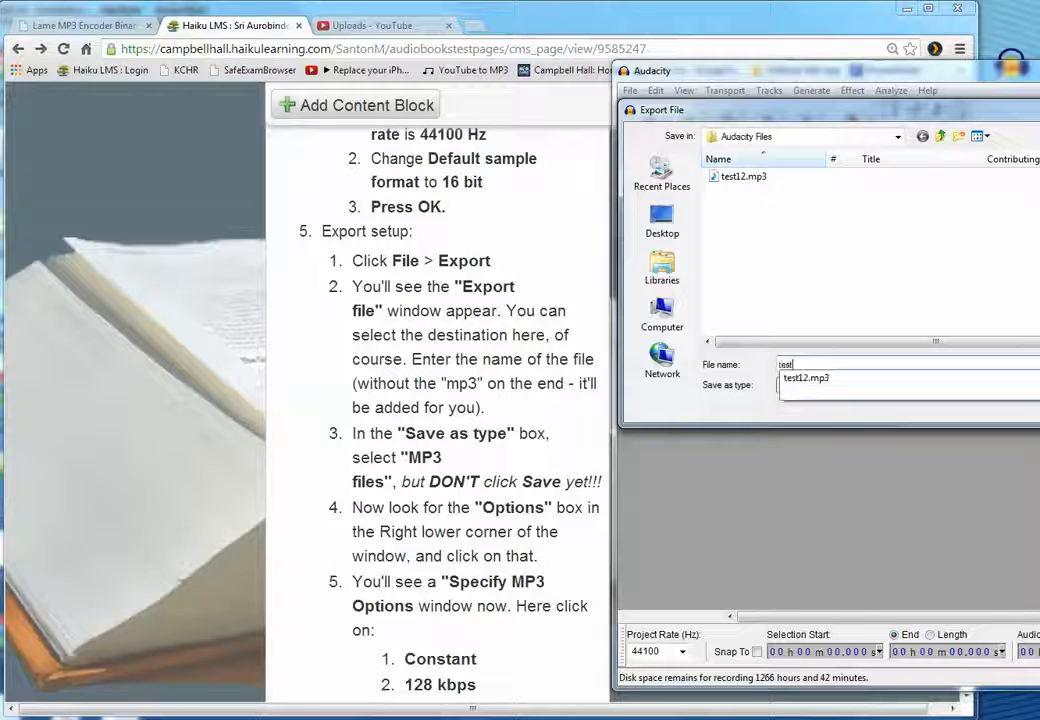
text(23)
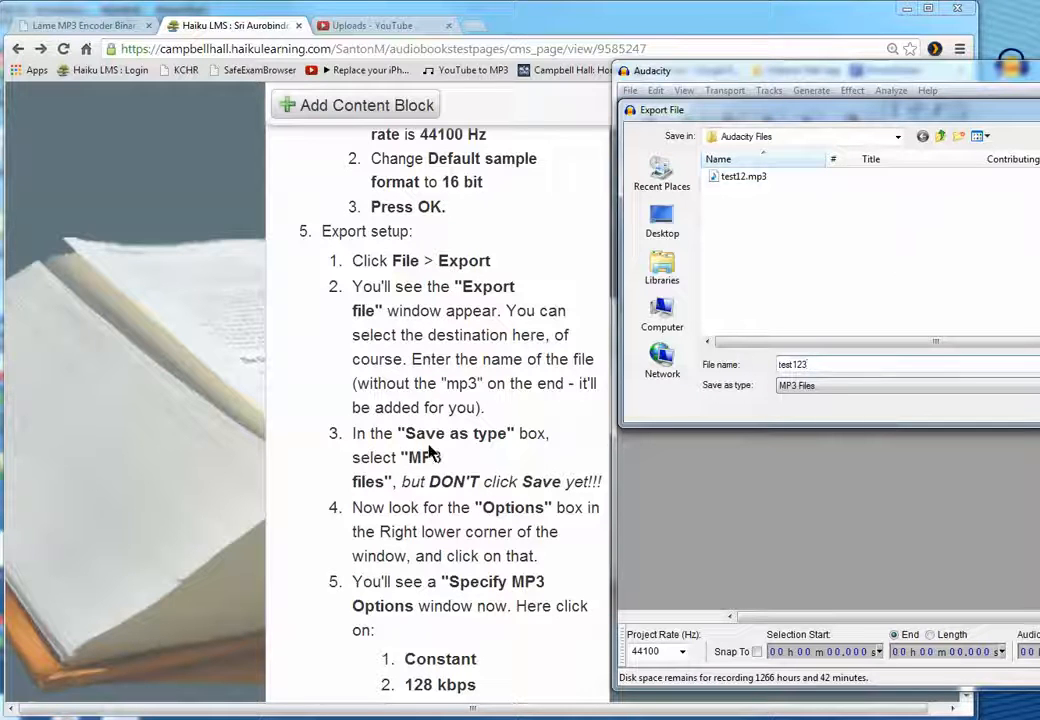
click(836, 392)
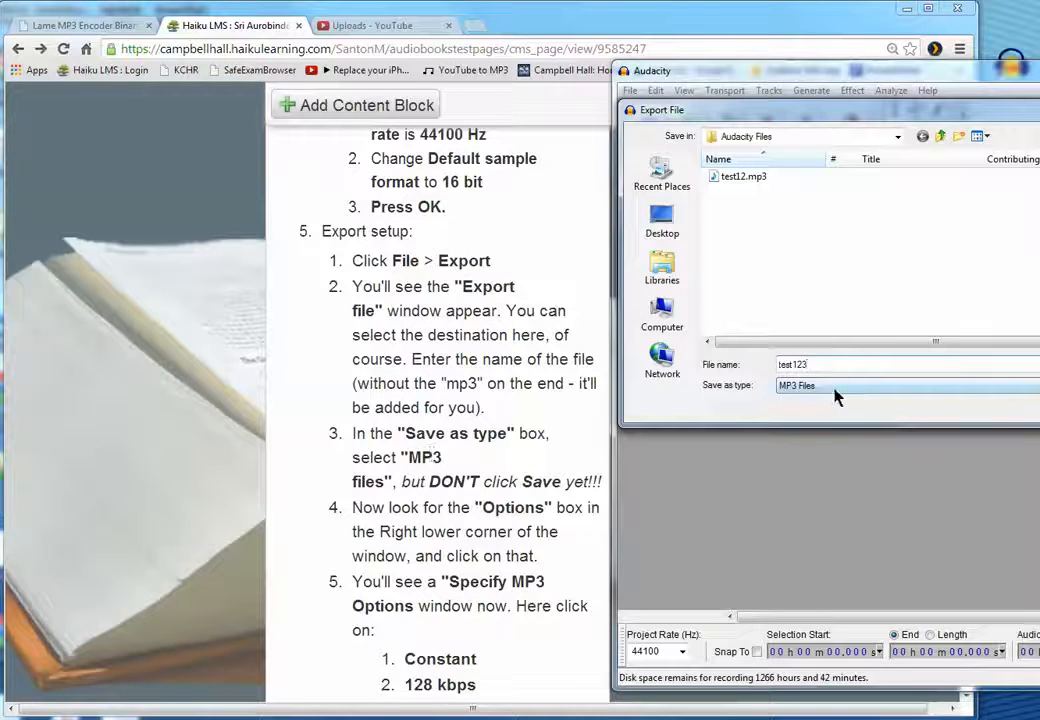
click(836, 390)
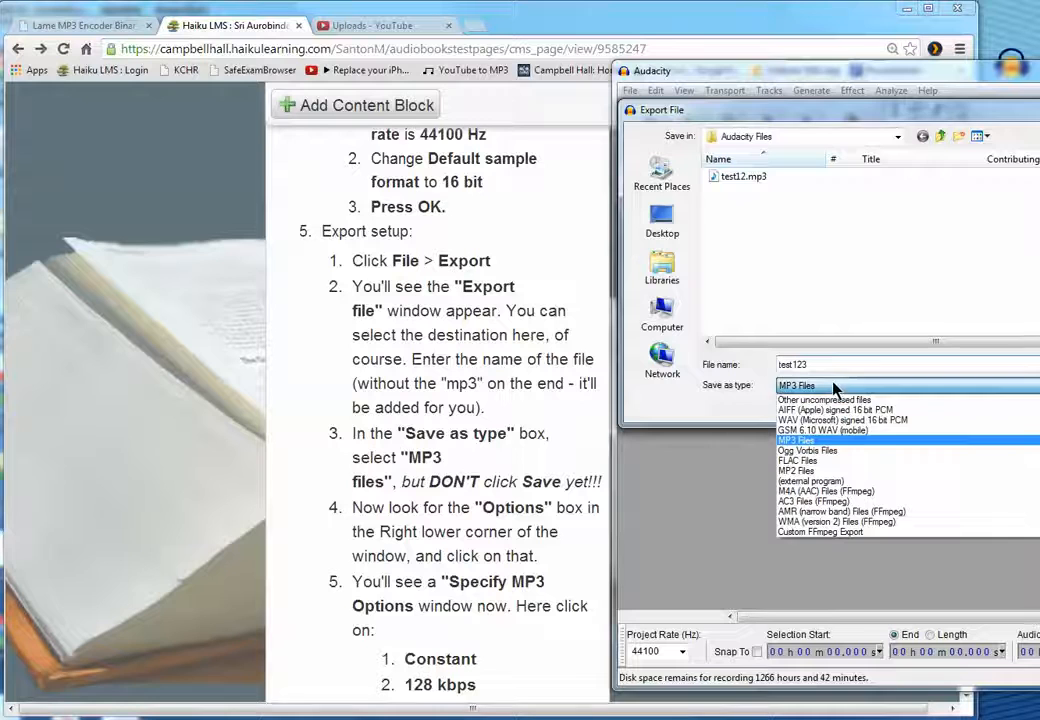
click(800, 442)
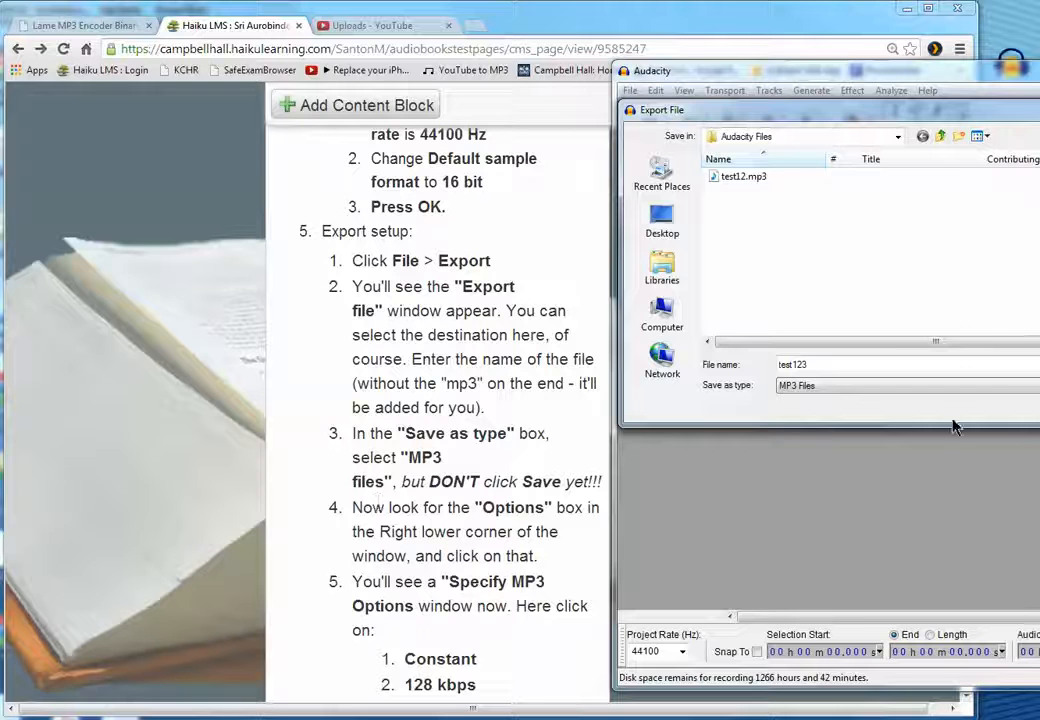
Open the MP3 export options and compare the settings with the web page's export instructions, then return to the options
drag(988, 115, 690, 83)
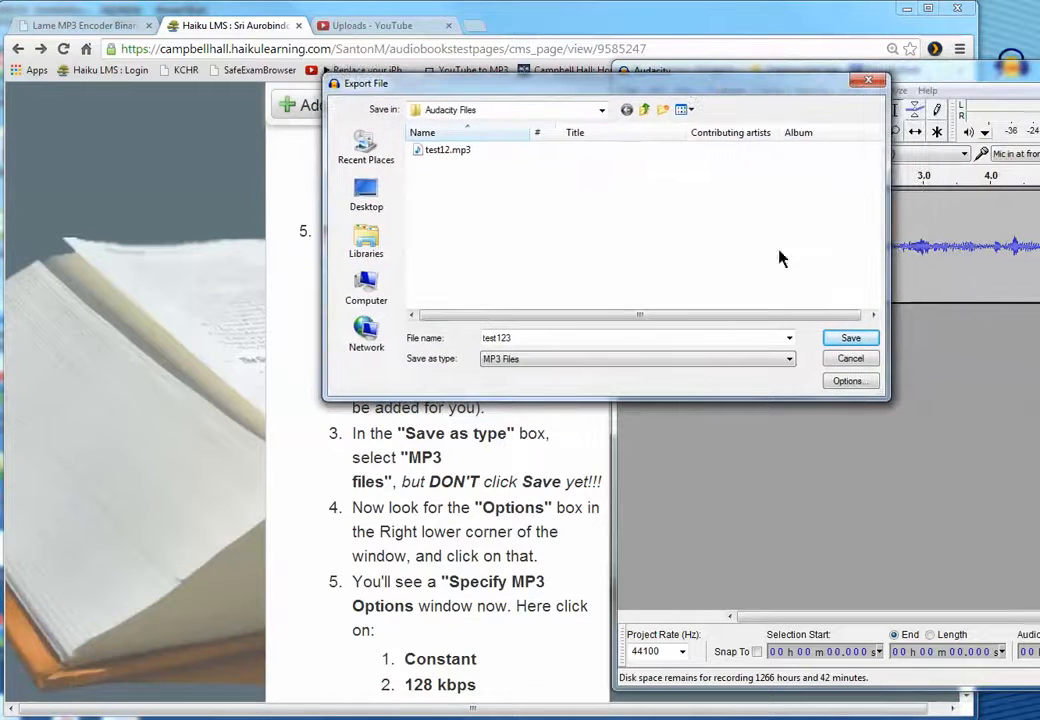
click(847, 381)
drag(900, 302, 628, 190)
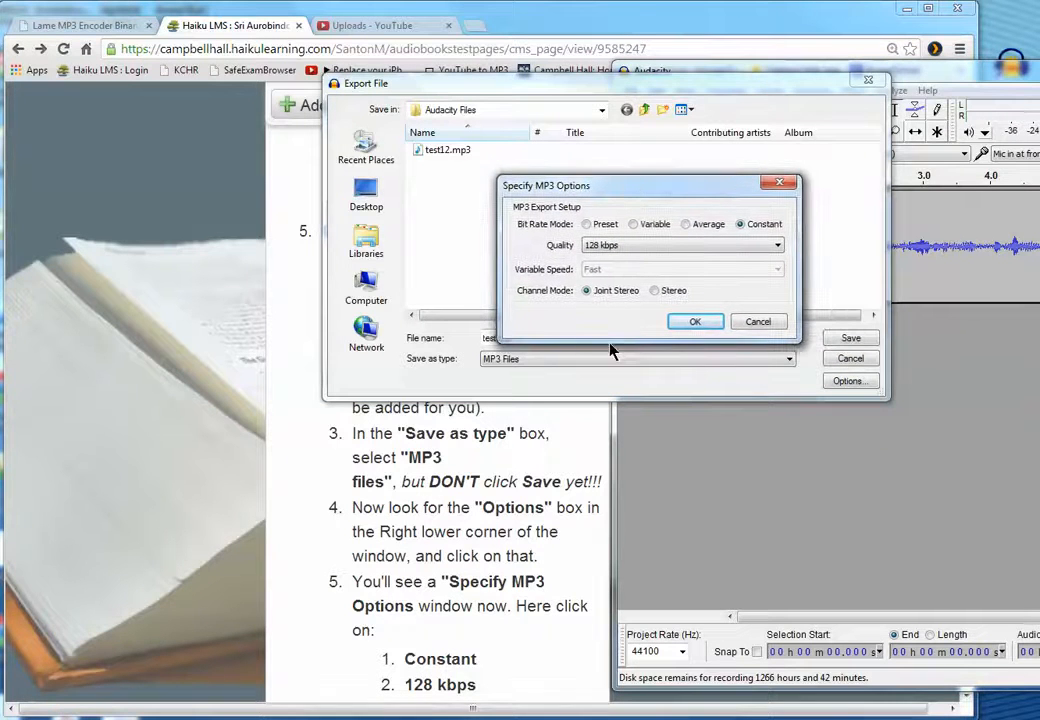
click(555, 636)
scroll(553, 636, down, 1)
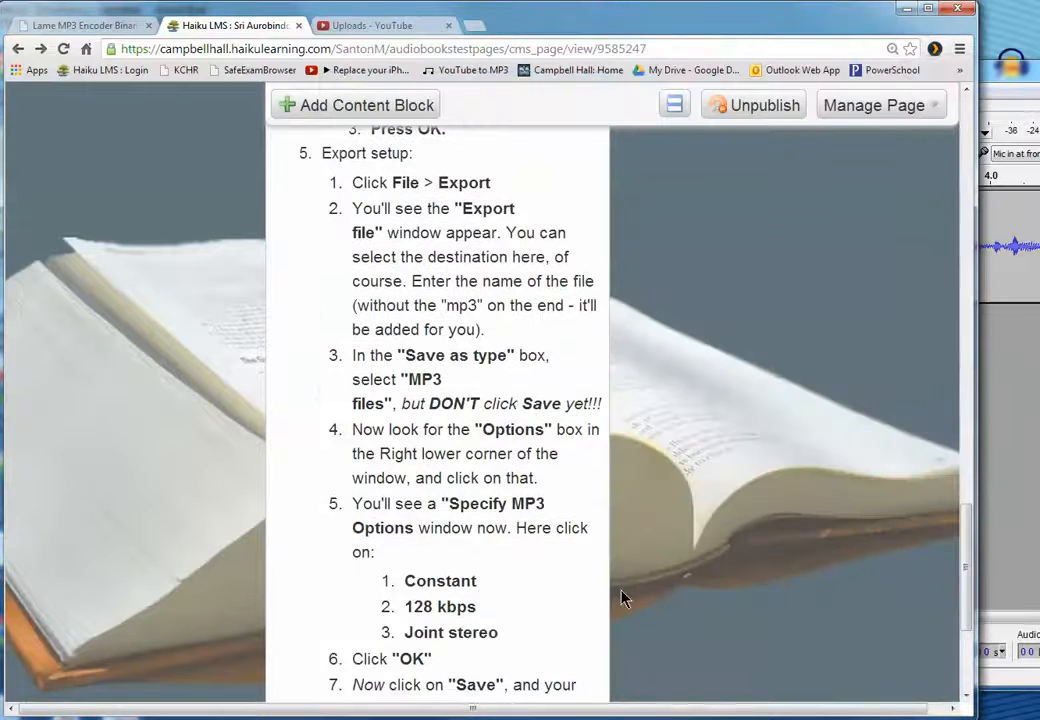
click(1015, 405)
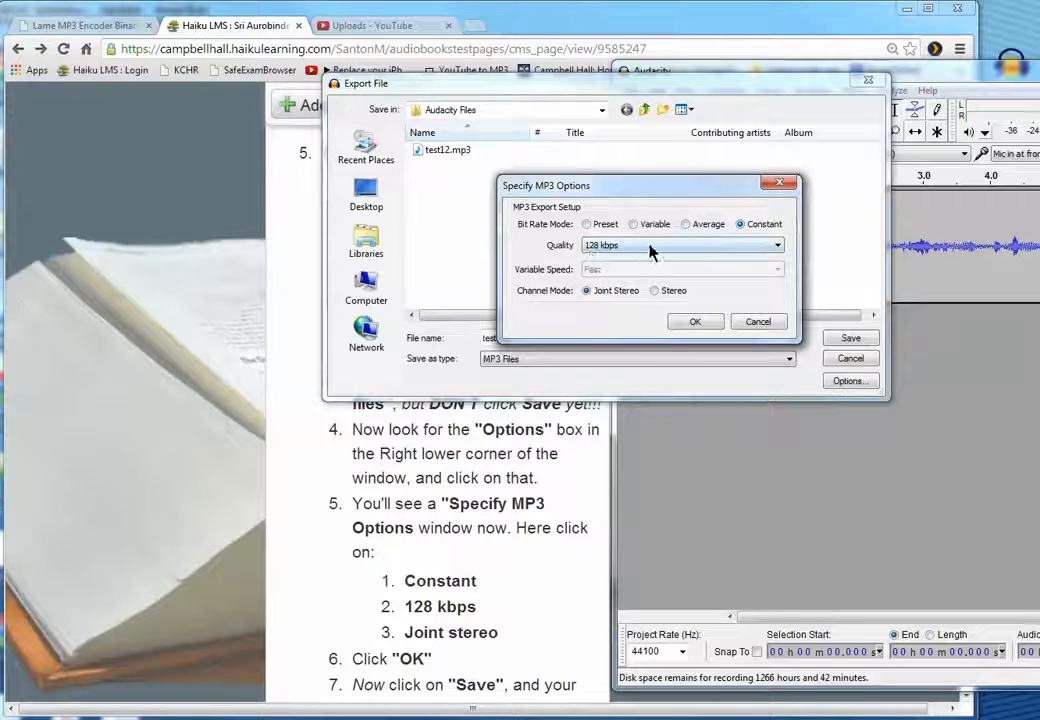
Accept Constant bit rate, 128 kbps and Joint Stereo as the MP3 options, and finish the export with empty metadata tags
click(614, 292)
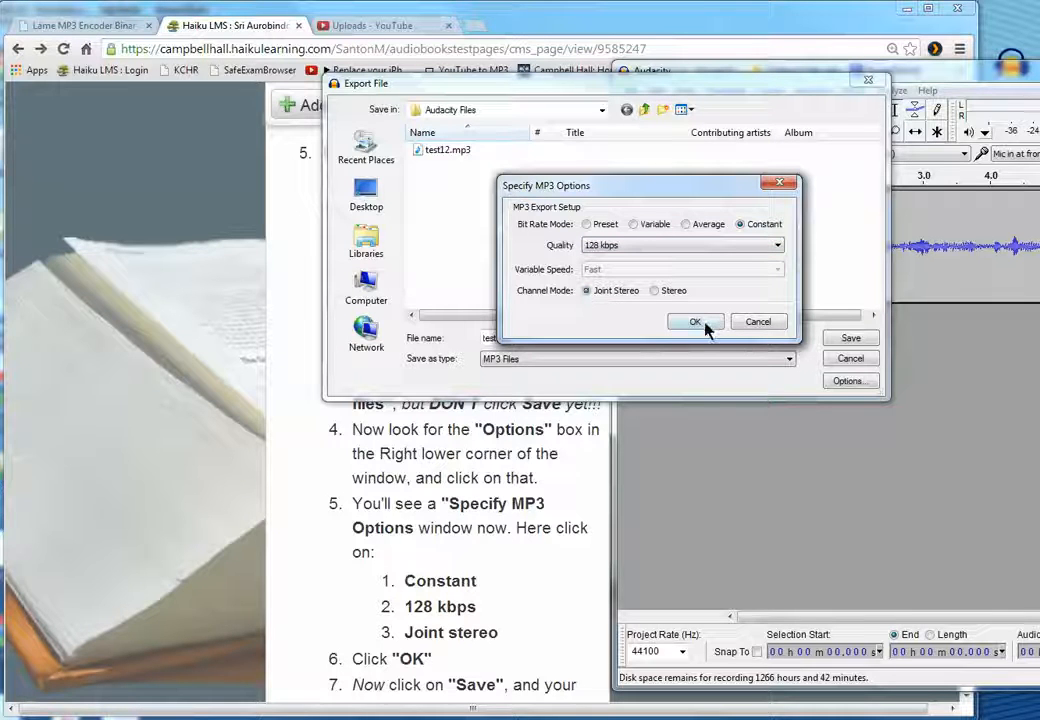
click(696, 323)
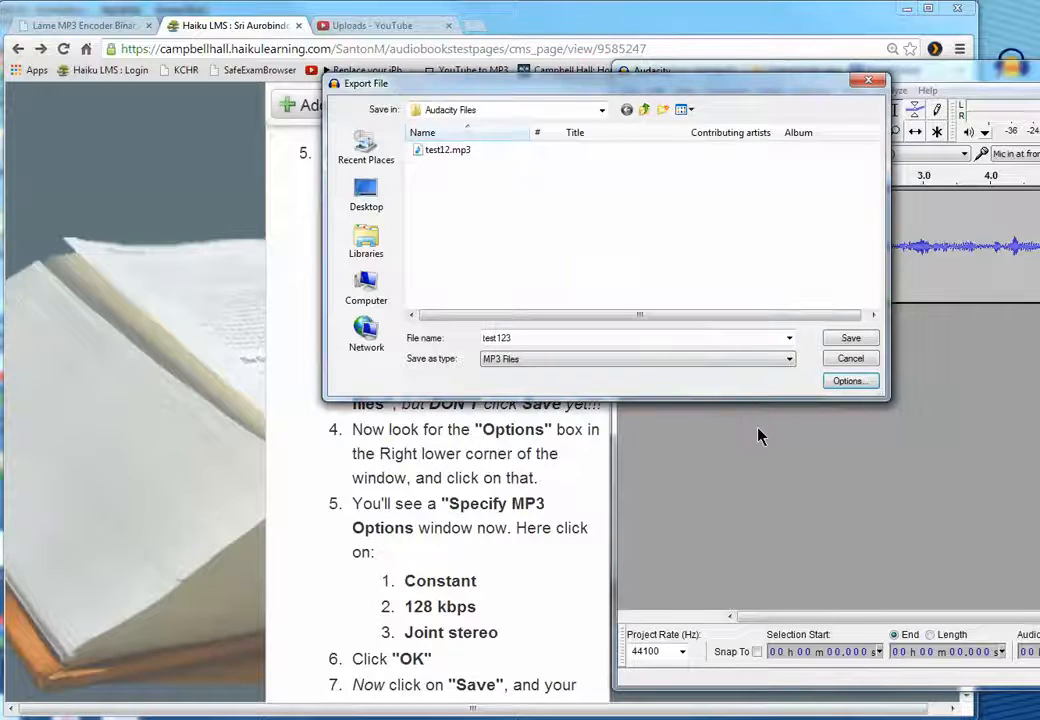
click(855, 338)
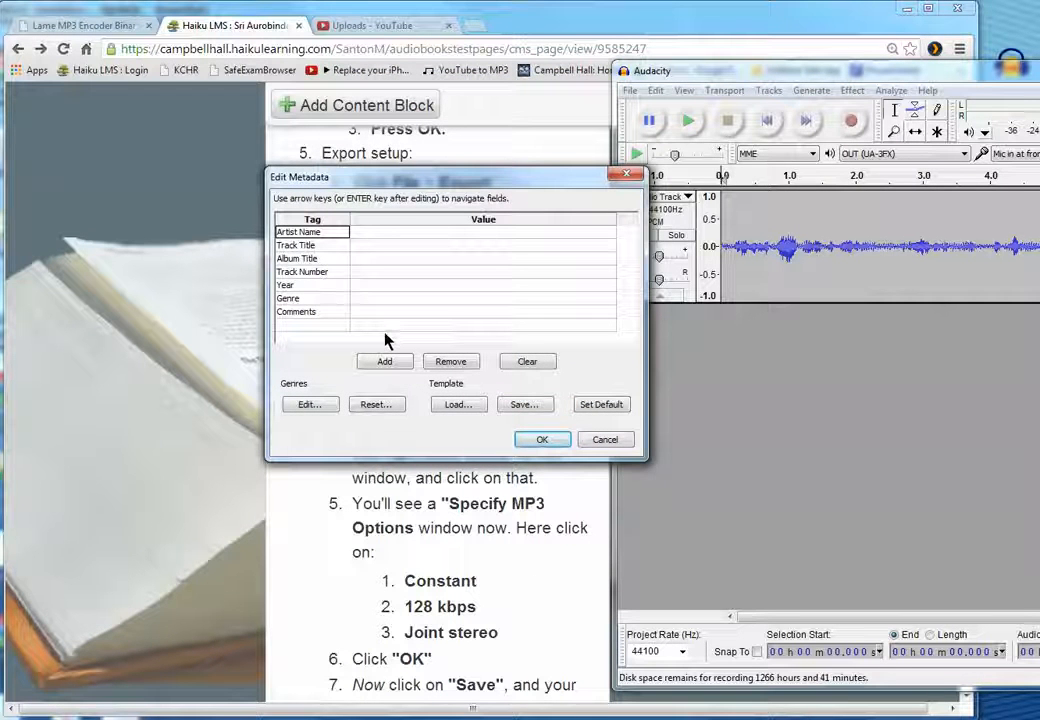
click(548, 441)
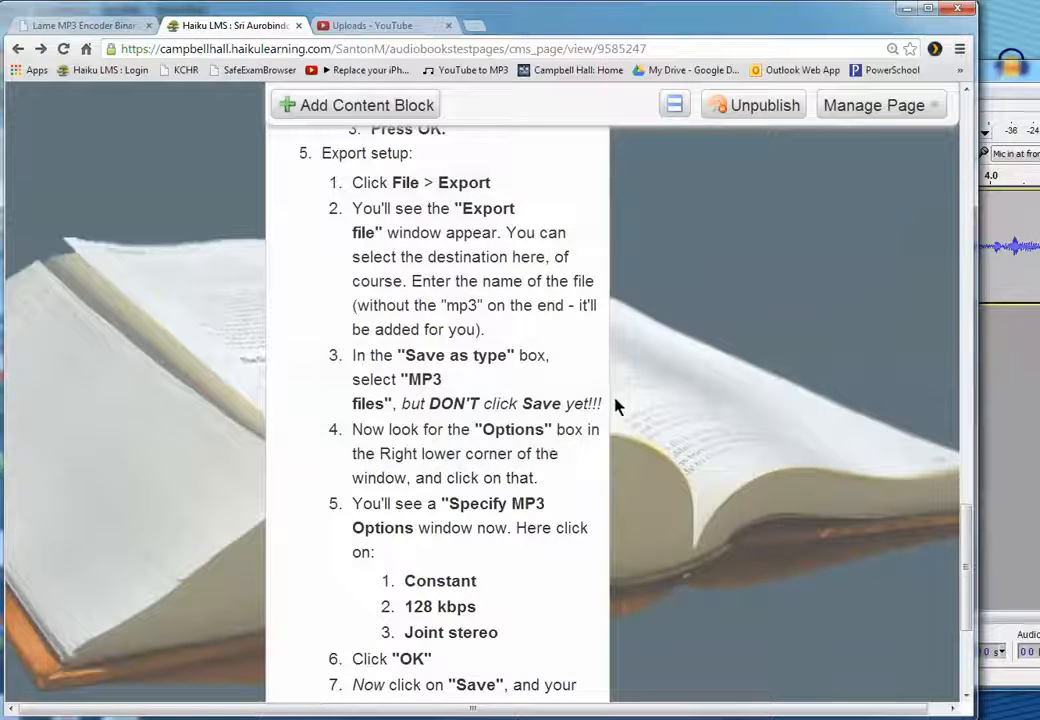
Close Audacity and save the recording as an Audacity project named test123 in the Audacity Files folder
drag(1039, 74, 557, 88)
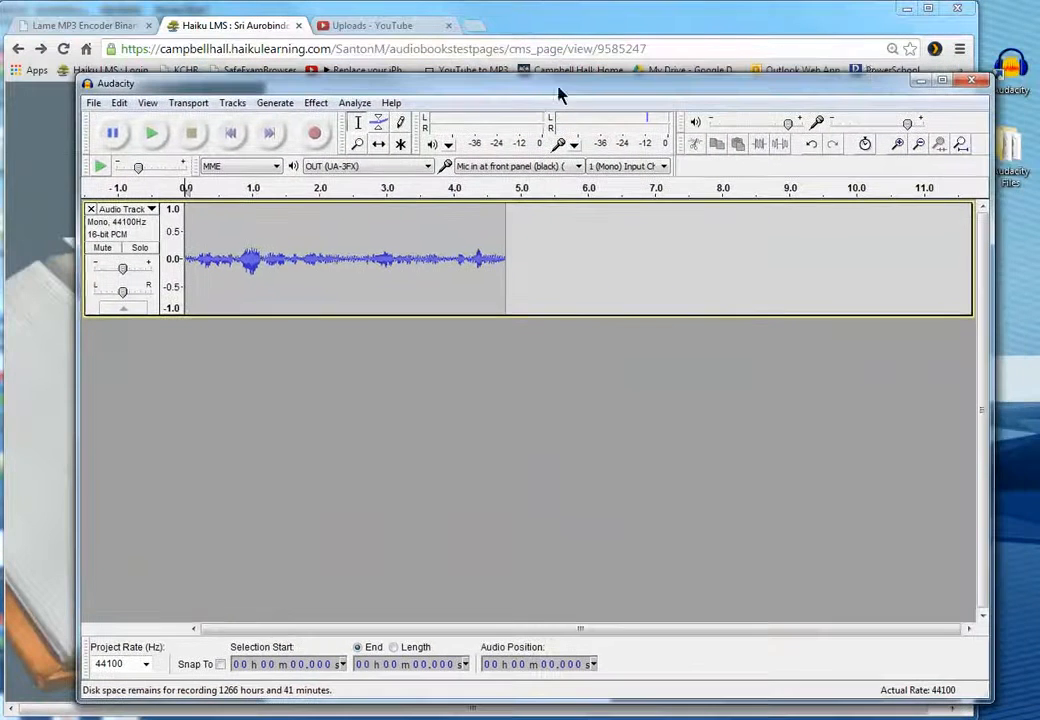
click(971, 80)
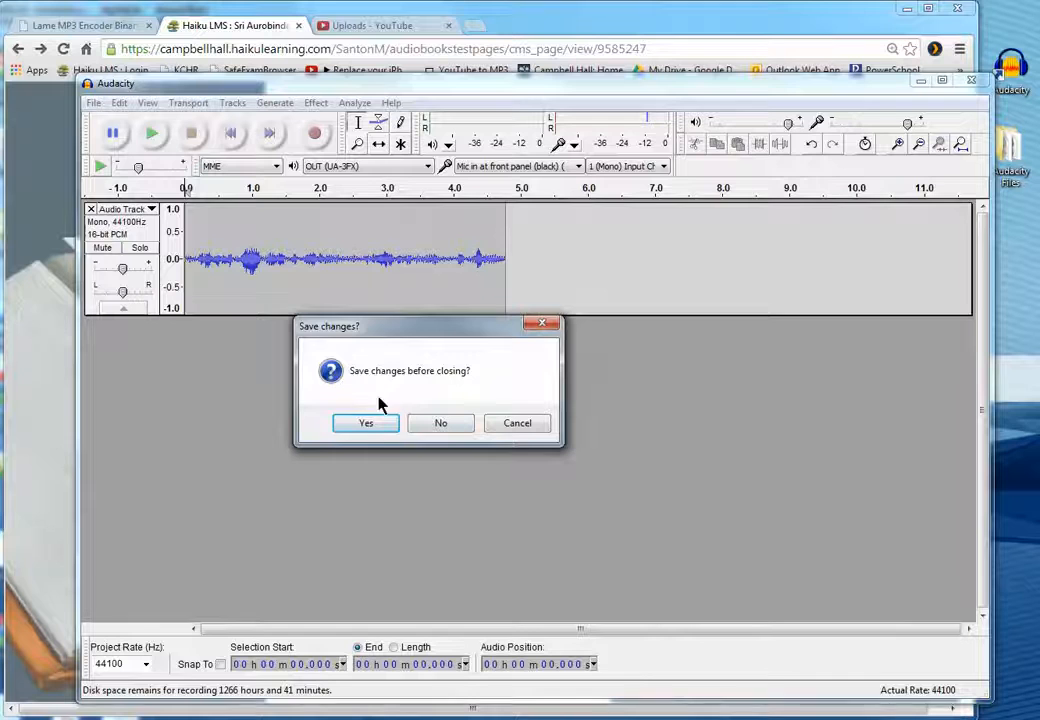
key(Return)
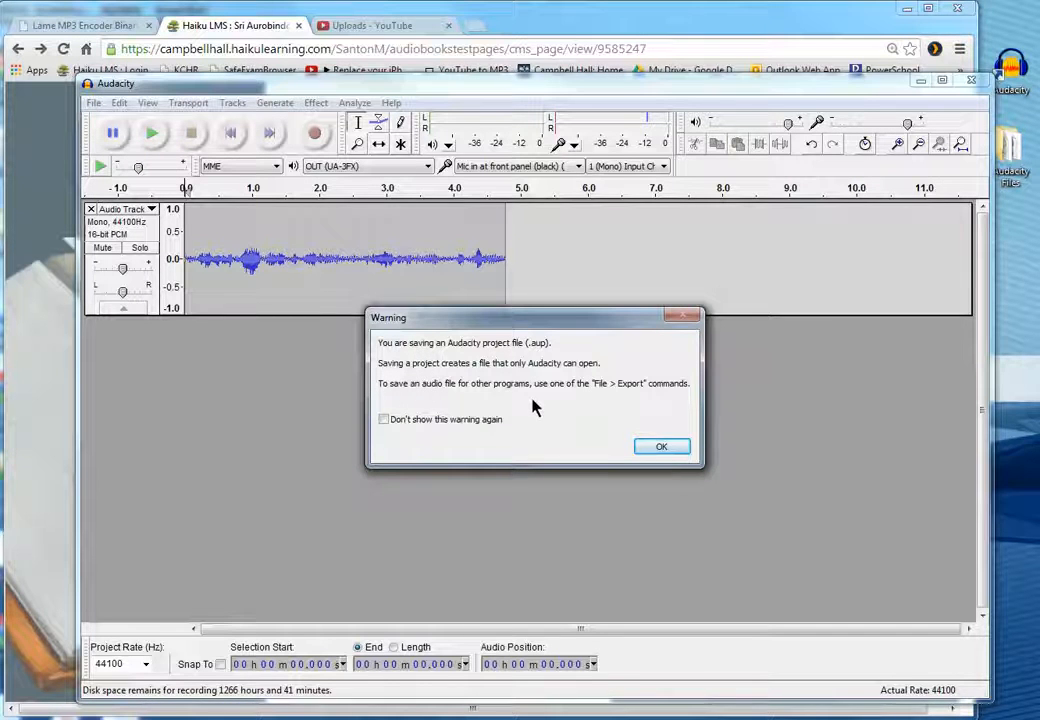
click(662, 447)
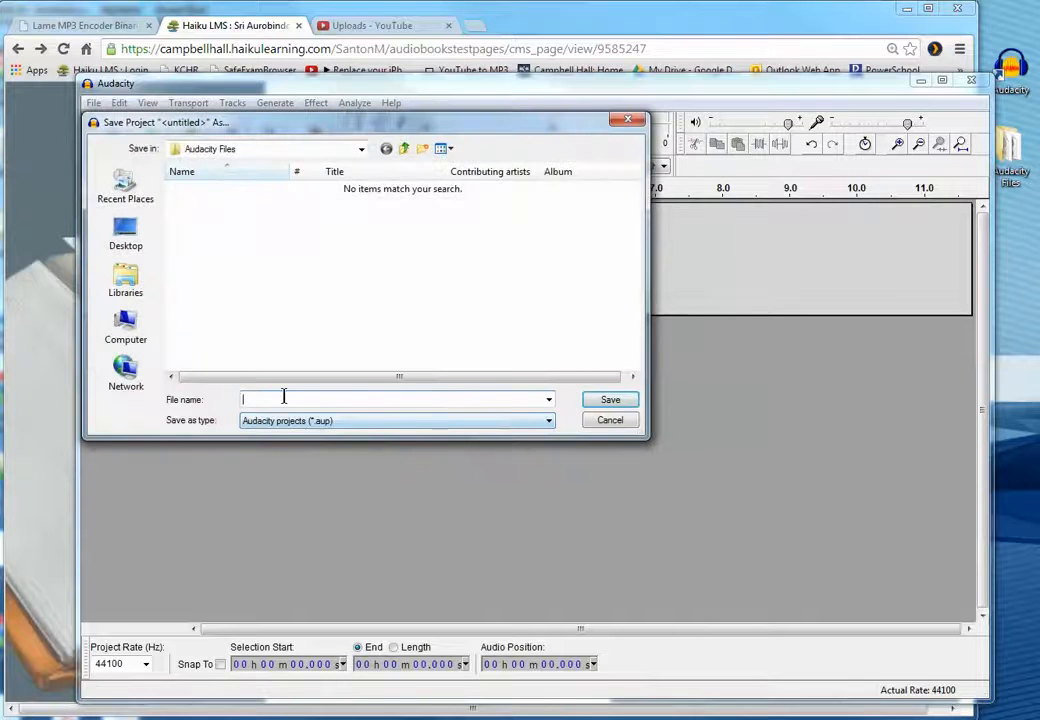
text(test)
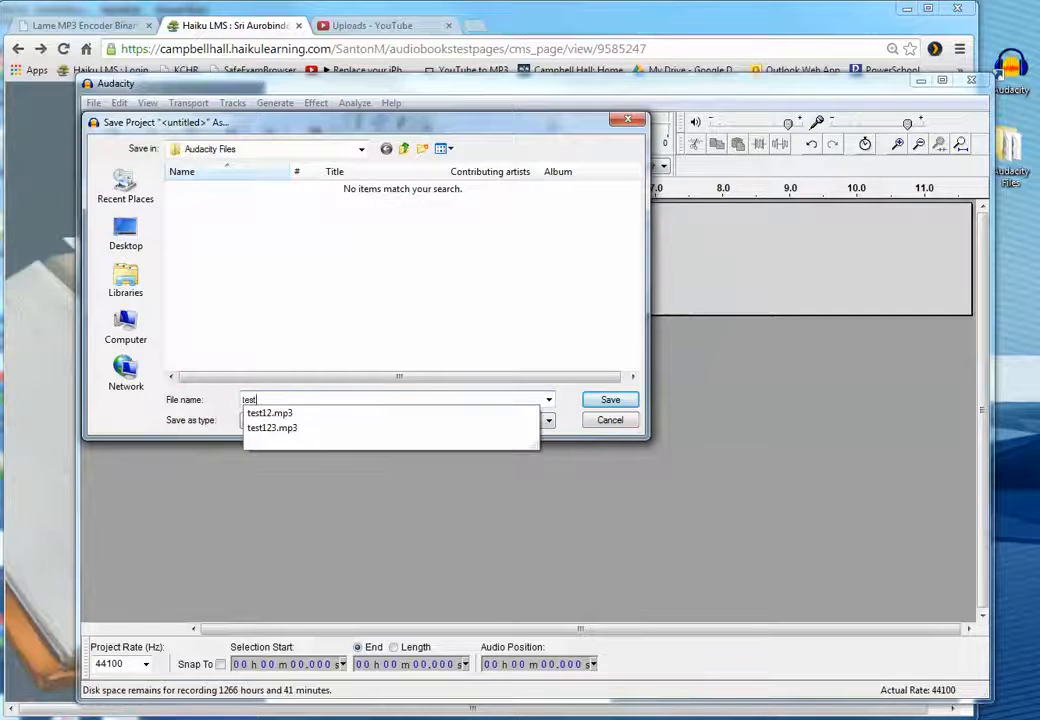
text(123)
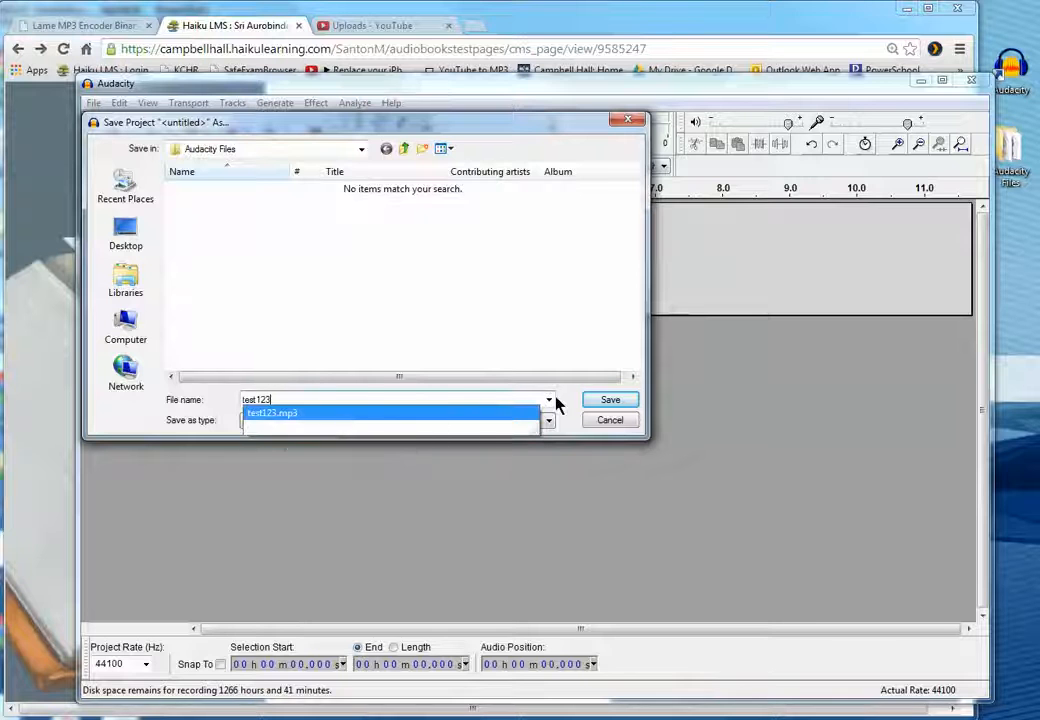
click(625, 403)
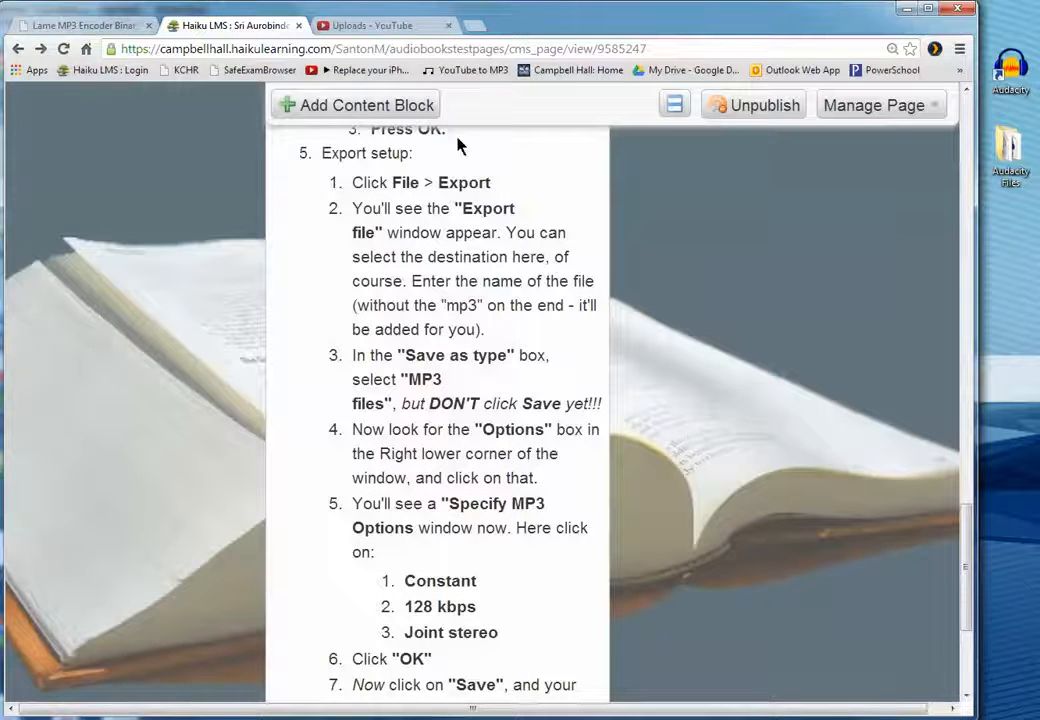
Open the Audacity Files folder on the desktop, examine the saved test123 project, data folder and MP3, and close the folder
double_click(1012, 150)
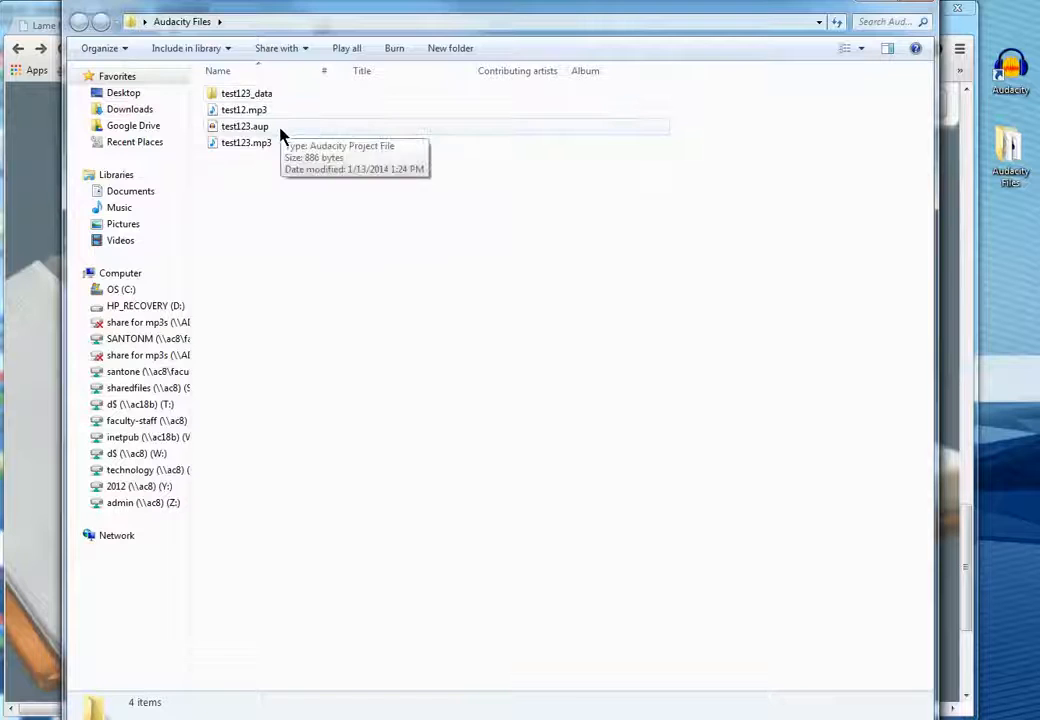
click(281, 134)
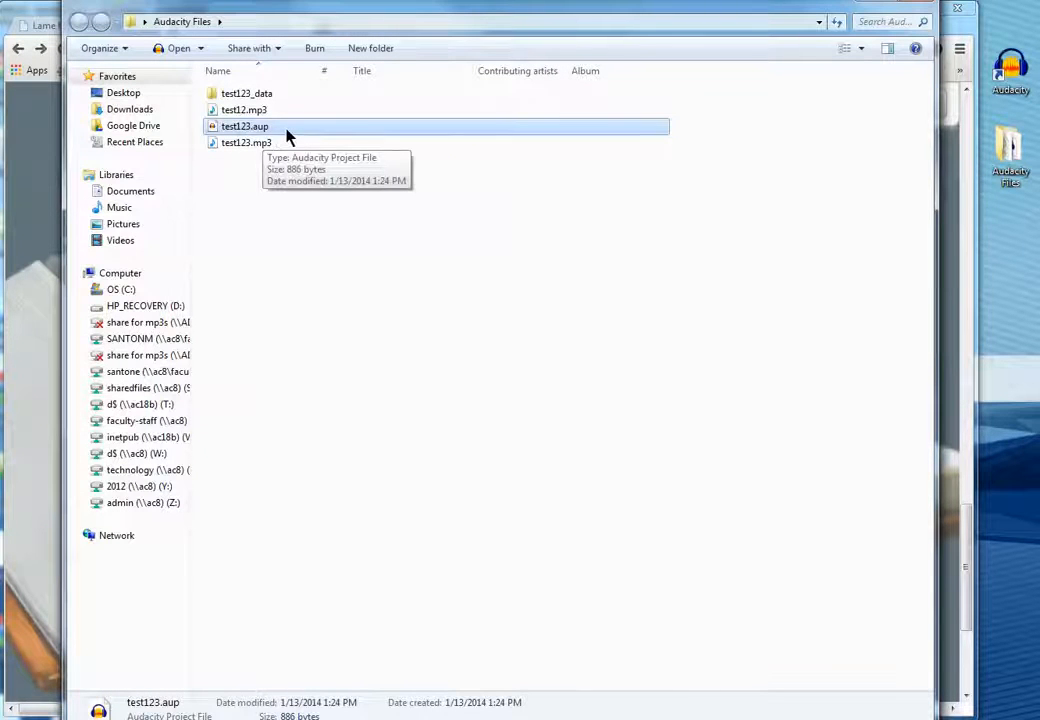
click(289, 95)
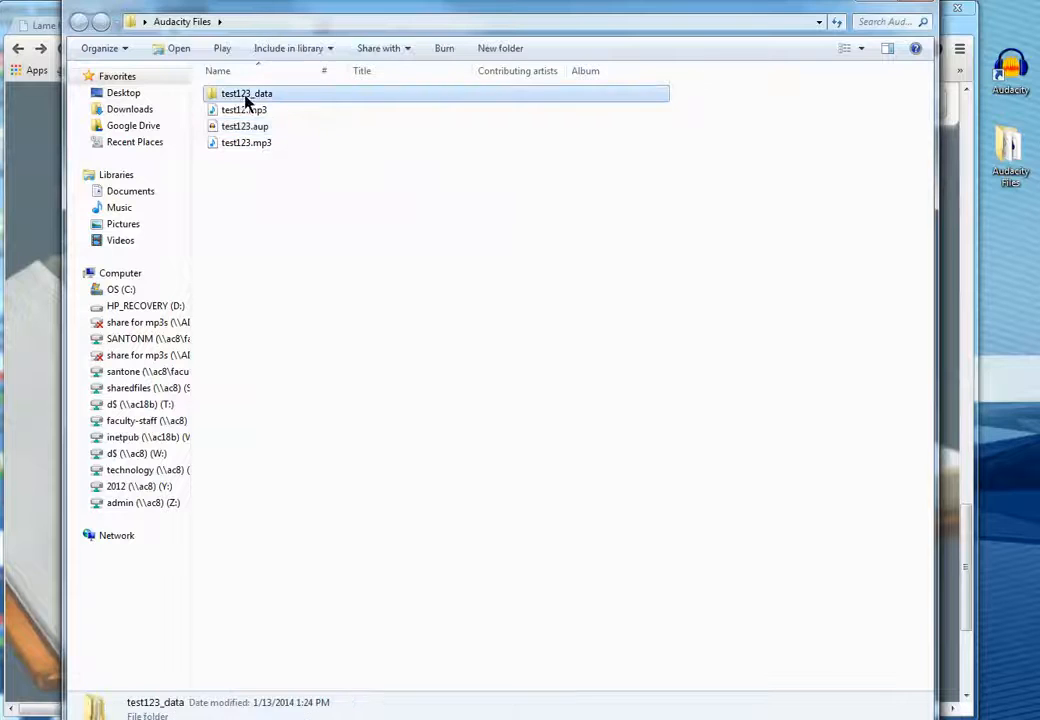
click(244, 128)
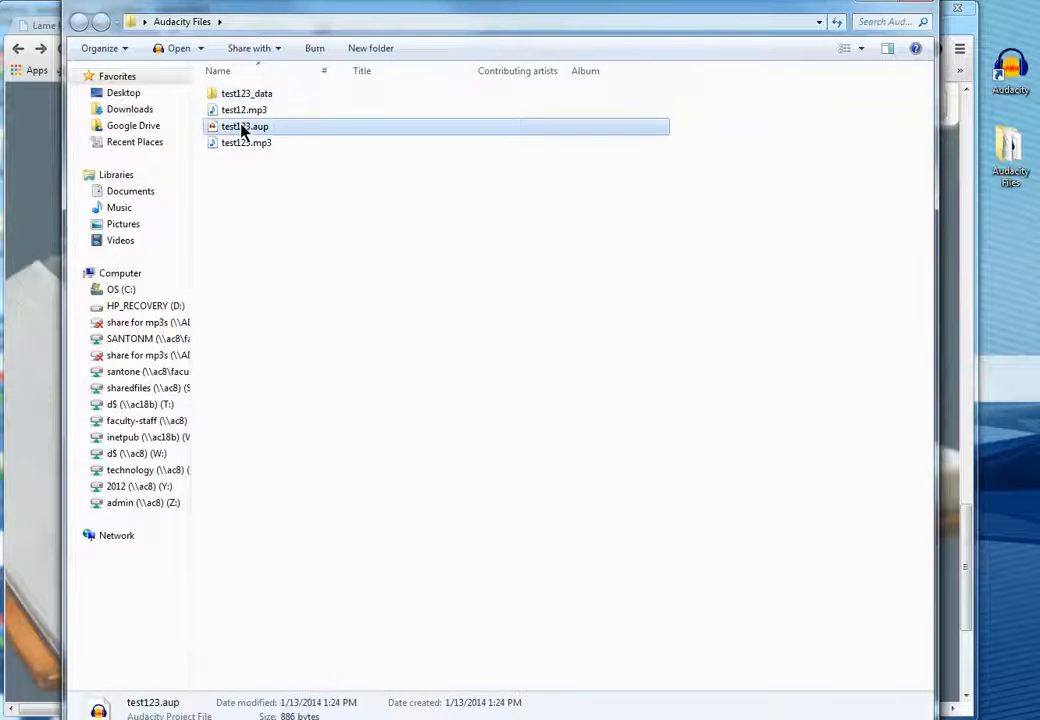
click(293, 145)
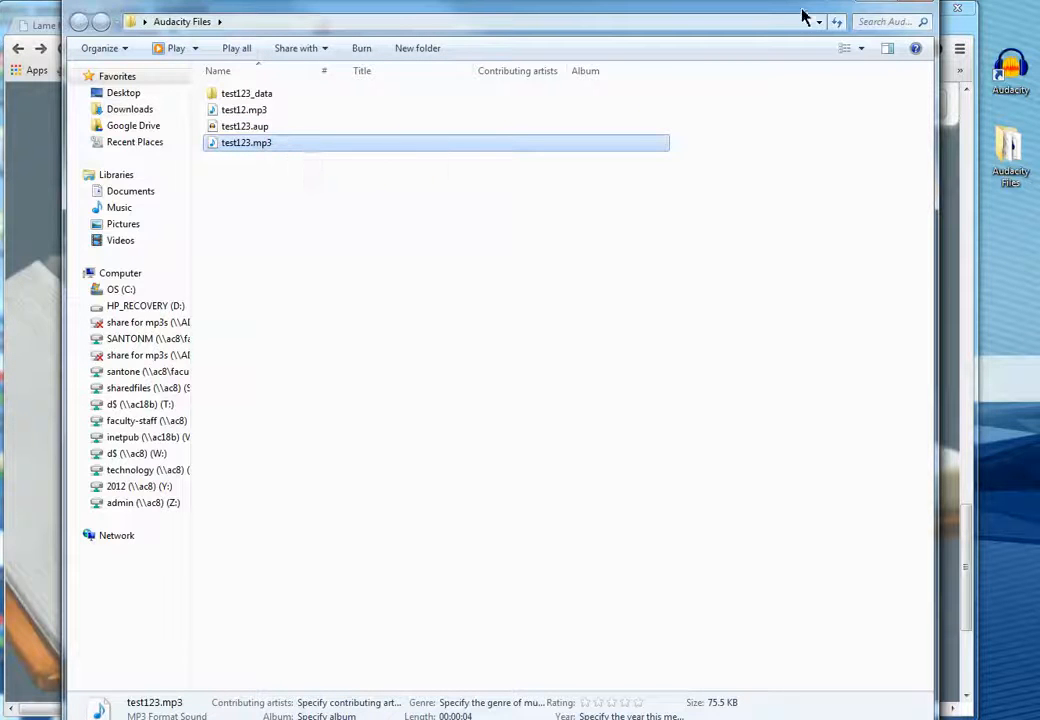
drag(805, 17, 801, 28)
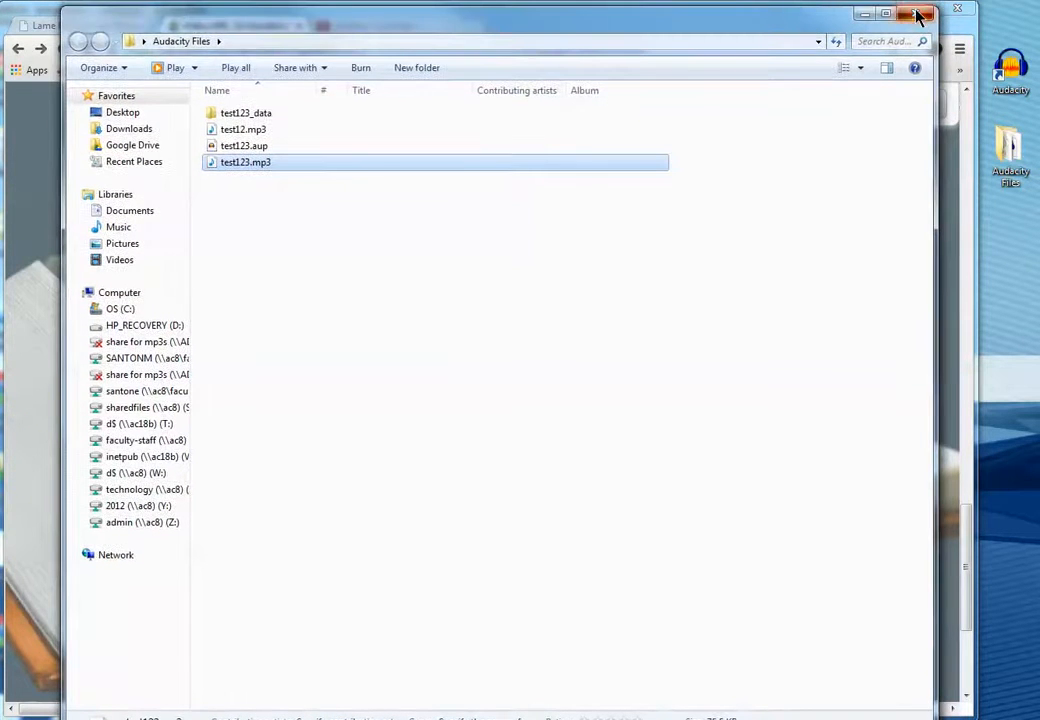
click(920, 14)
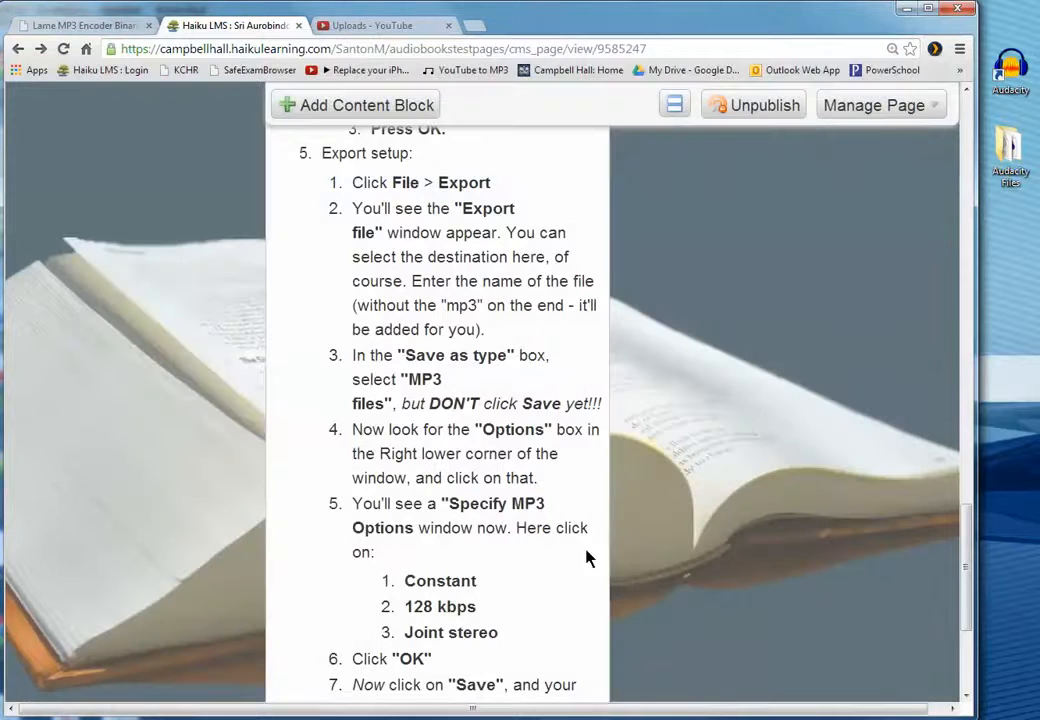